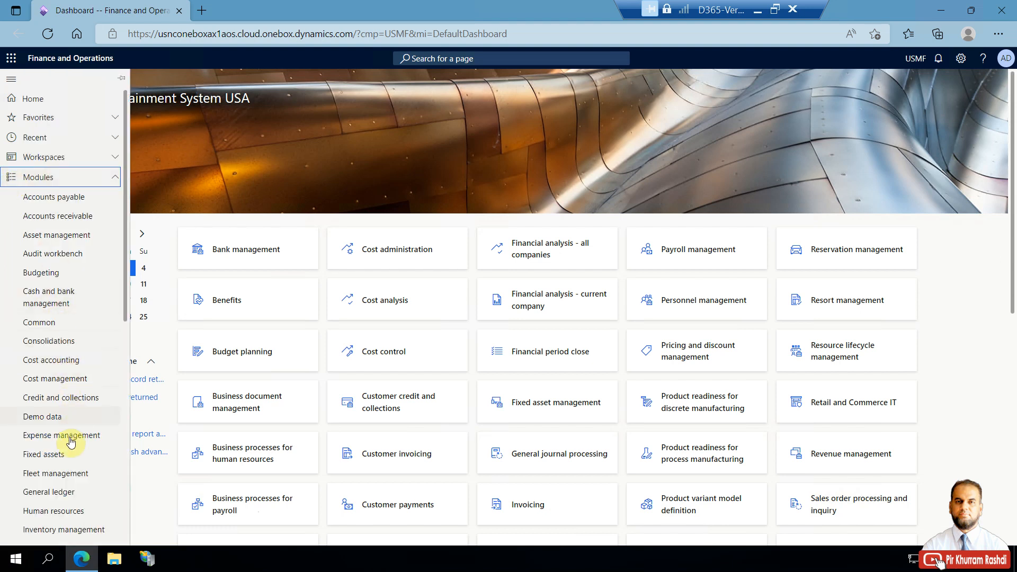
- Show the Fixed assets module's contents with all groups collapsed except Workspaces and Fixed assets
{"action": "left_click", "coordinate": [69, 454]}
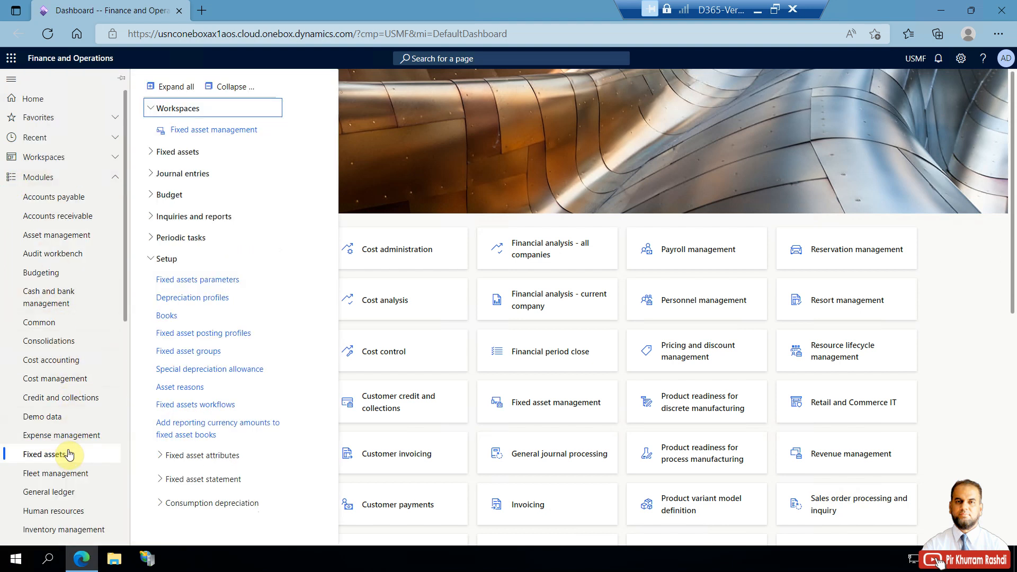
{"action": "left_click", "coordinate": [228, 90]}
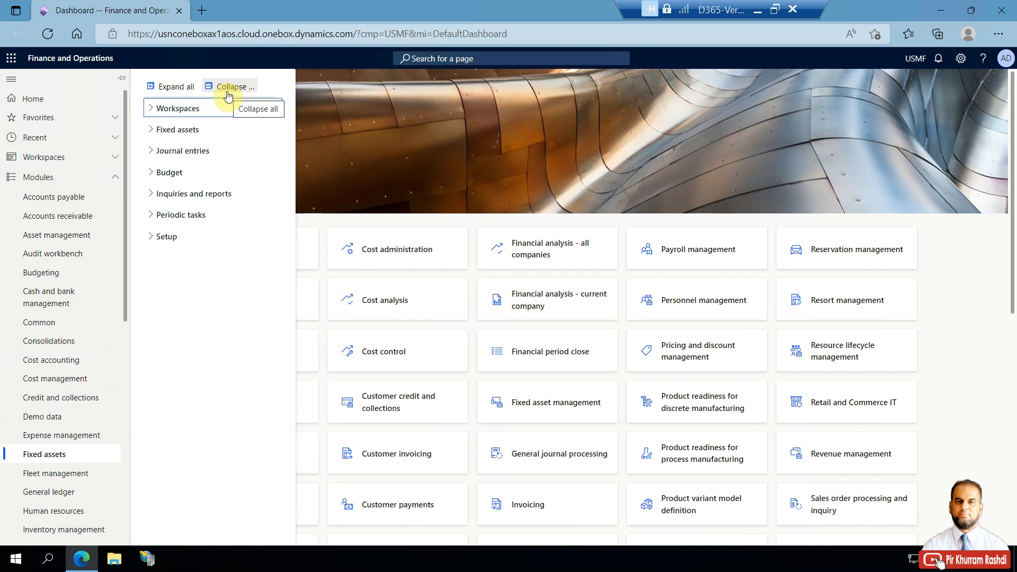
{"action": "left_click", "coordinate": [213, 110]}
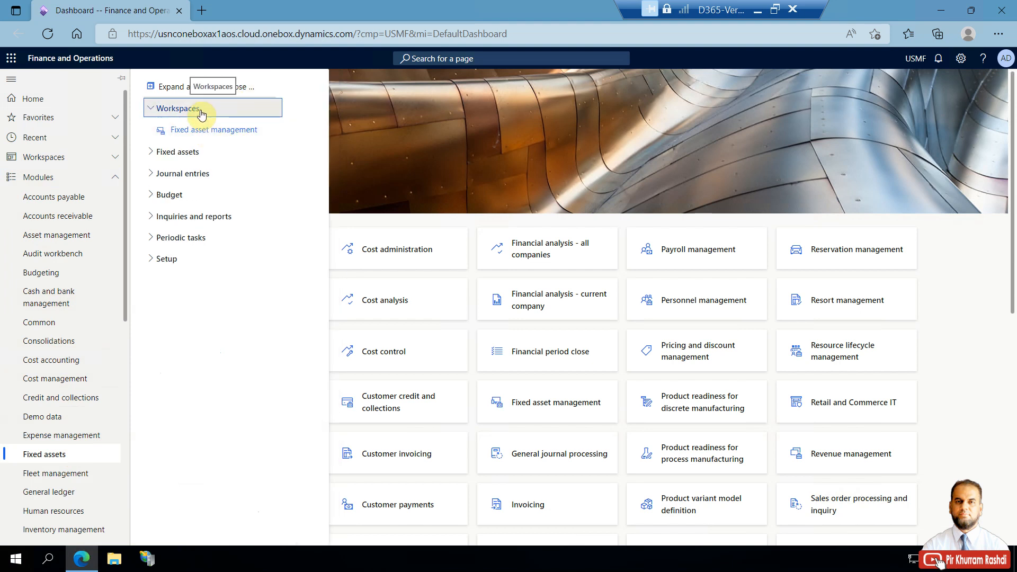
{"action": "left_click", "coordinate": [191, 153]}
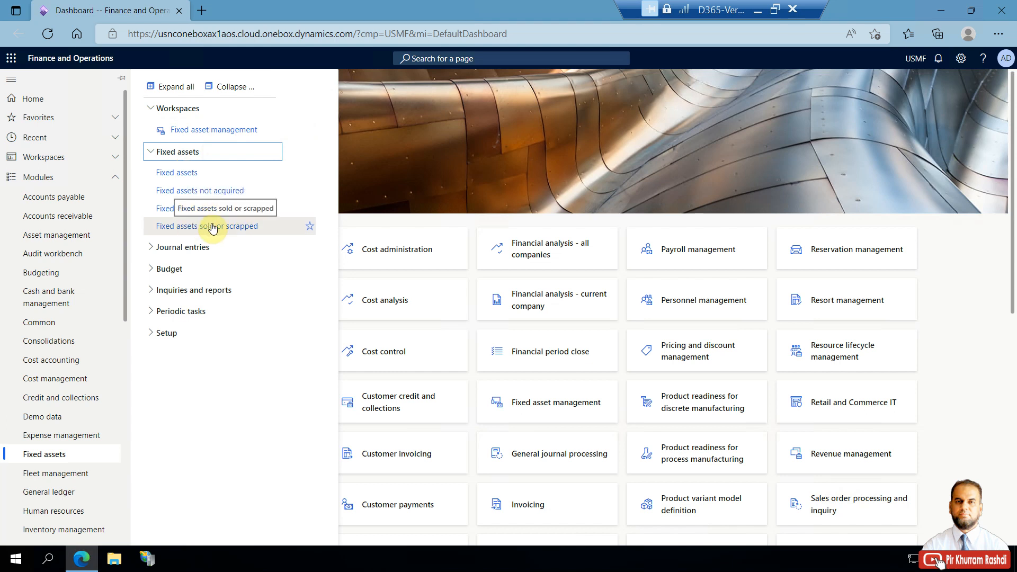
- Review the entries under Journal entries, Budget, Inquiries and reports, and Periodic tasks in the Fixed assets module
{"action": "left_click", "coordinate": [194, 250]}
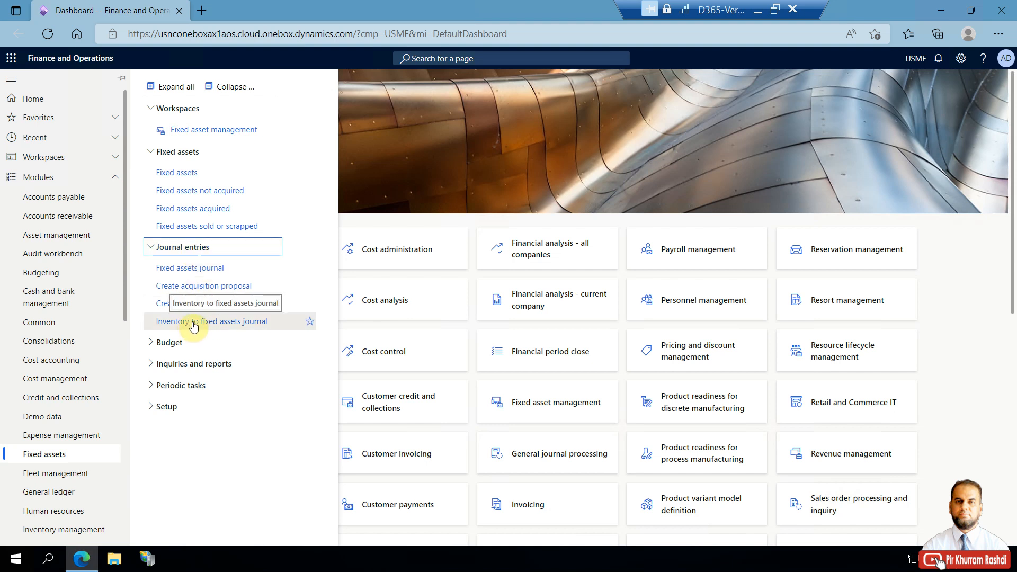
{"action": "left_click", "coordinate": [179, 249]}
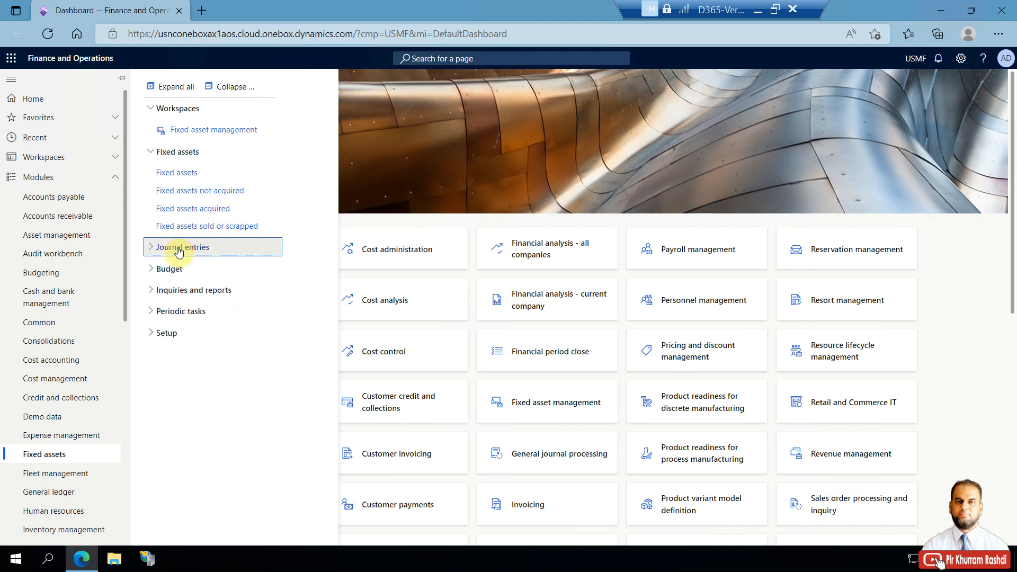
{"action": "left_click", "coordinate": [176, 270]}
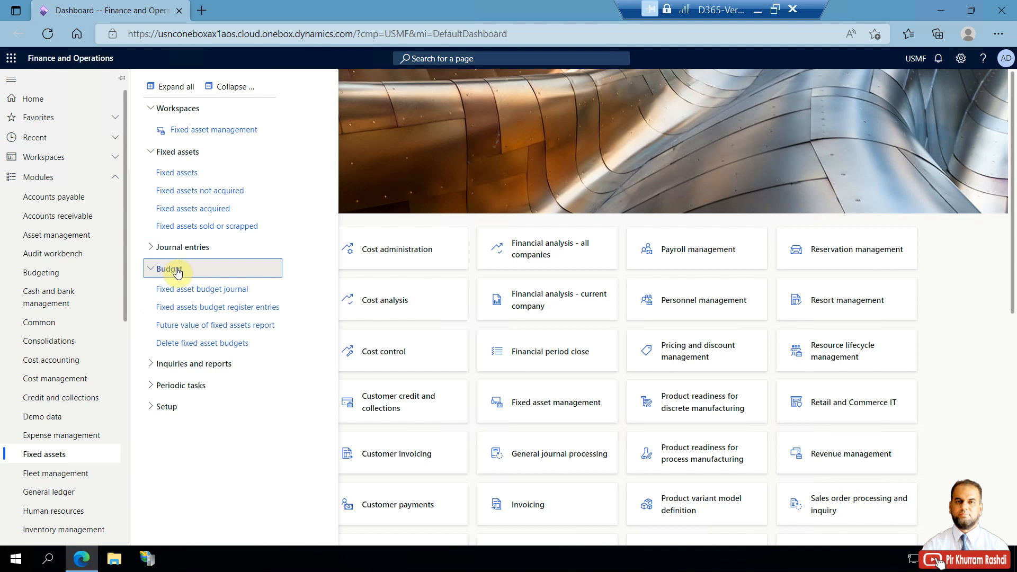
{"action": "left_click", "coordinate": [178, 269]}
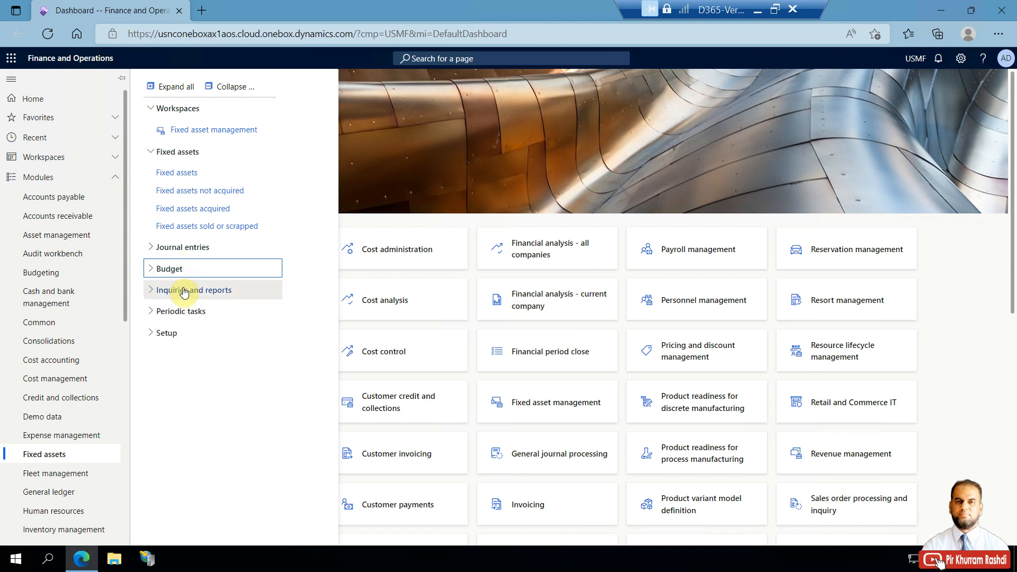
{"action": "left_click", "coordinate": [184, 291]}
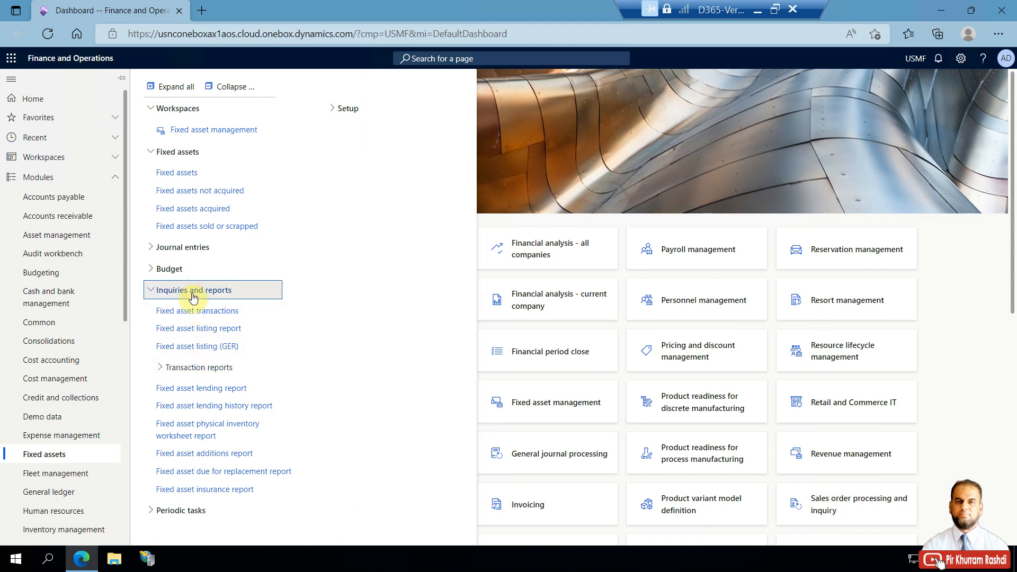
{"action": "left_click", "coordinate": [193, 295]}
{"action": "left_click", "coordinate": [193, 316]}
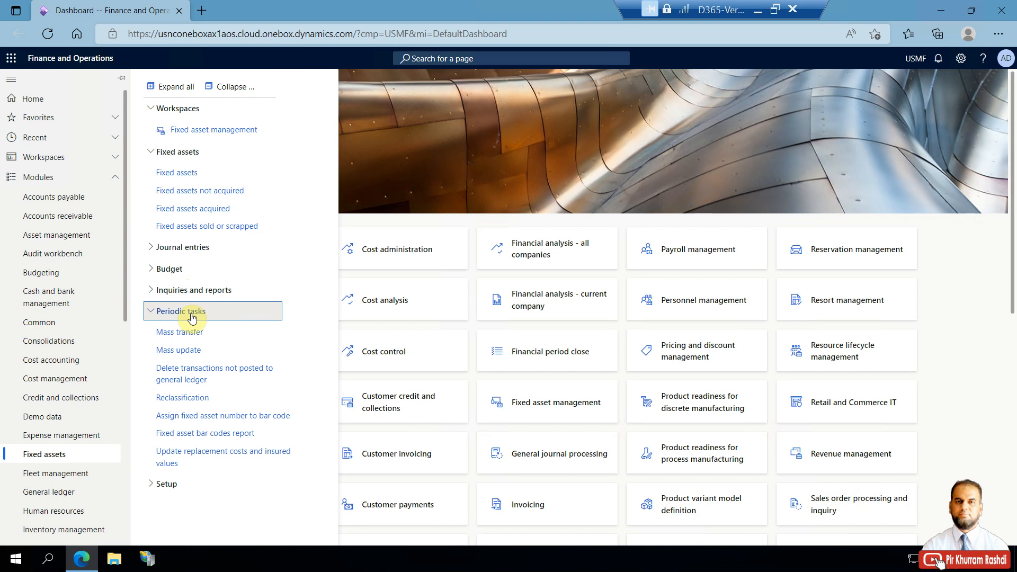
{"action": "left_click", "coordinate": [192, 315]}
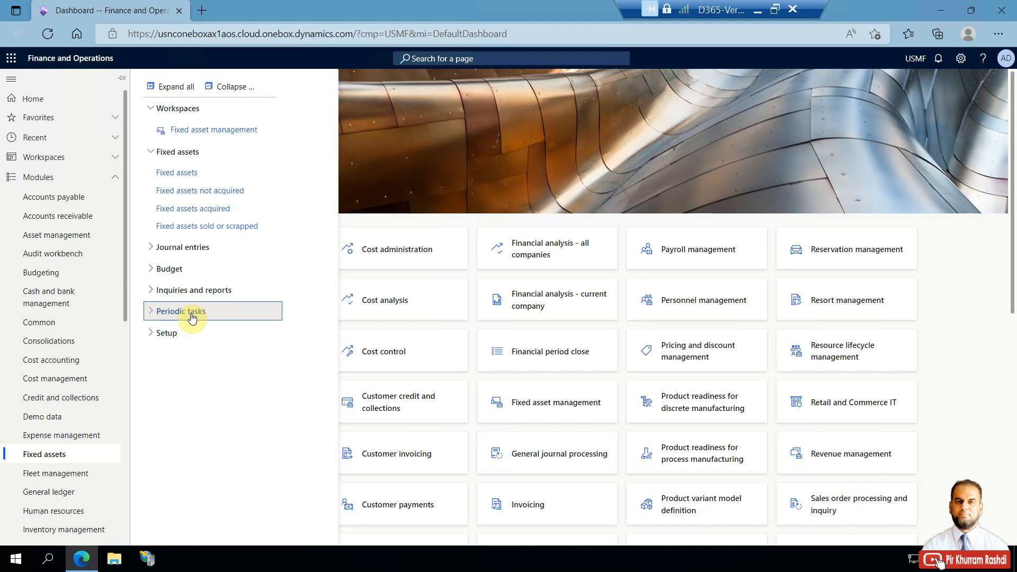
- Open the Fixed assets parameters from the module's Setup group and set the browser zoom to 125%
{"action": "left_click", "coordinate": [191, 331]}
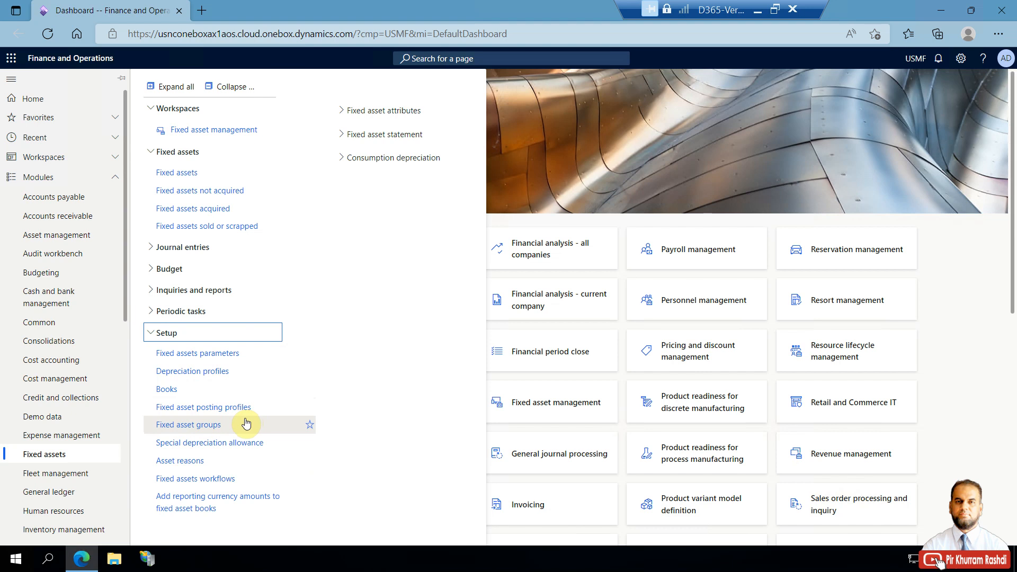
{"action": "left_click", "coordinate": [208, 353]}
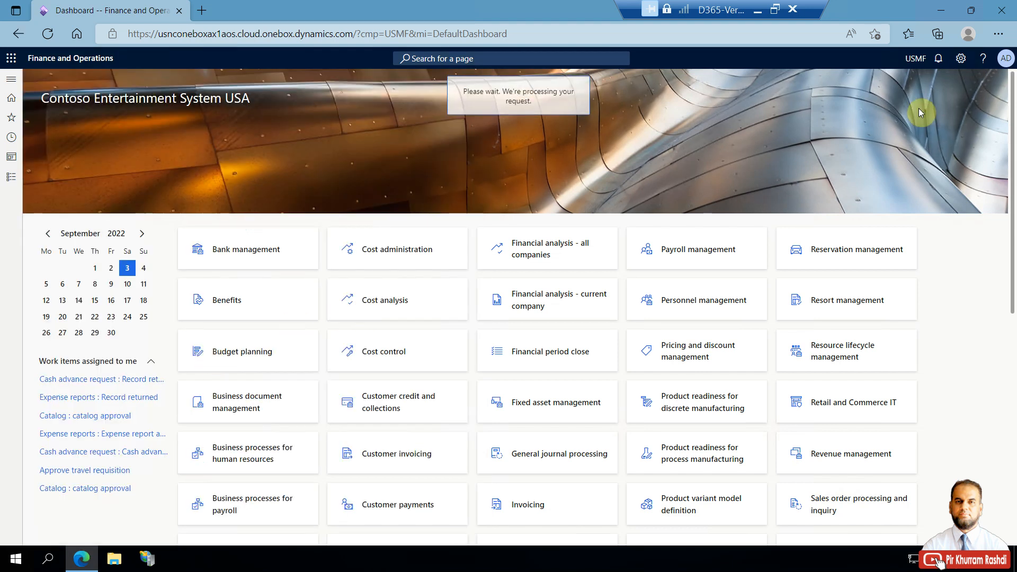
{"action": "left_click", "coordinate": [999, 34]}
{"action": "left_click", "coordinate": [942, 113]}
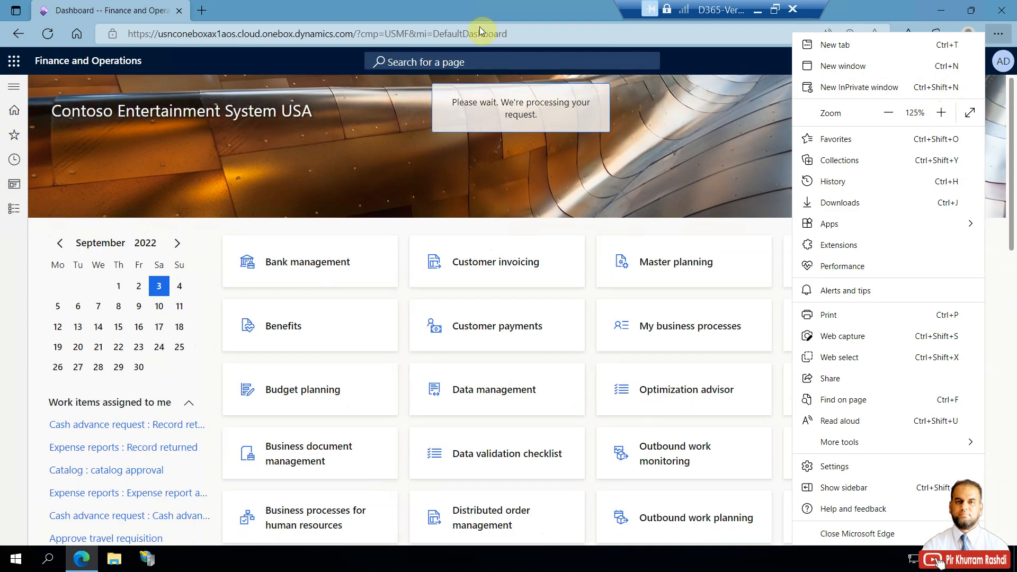
{"action": "left_click", "coordinate": [472, 11]}
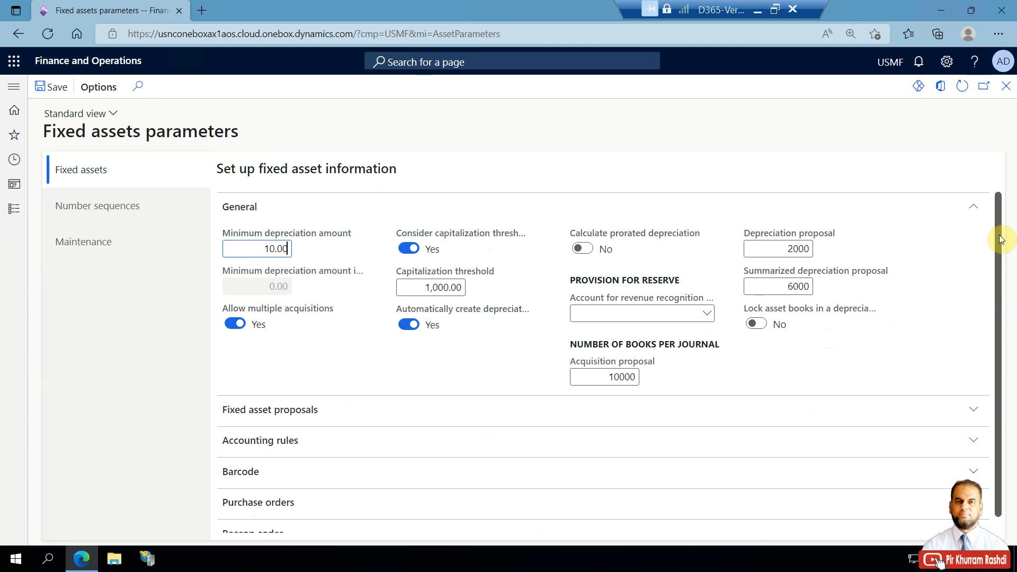
- In the Purchase orders parameters, turn the option allowing asset acquisition off and back on
{"action": "scroll", "coordinate": [1001, 240], "scroll_direction": "down", "scroll_amount": 1}
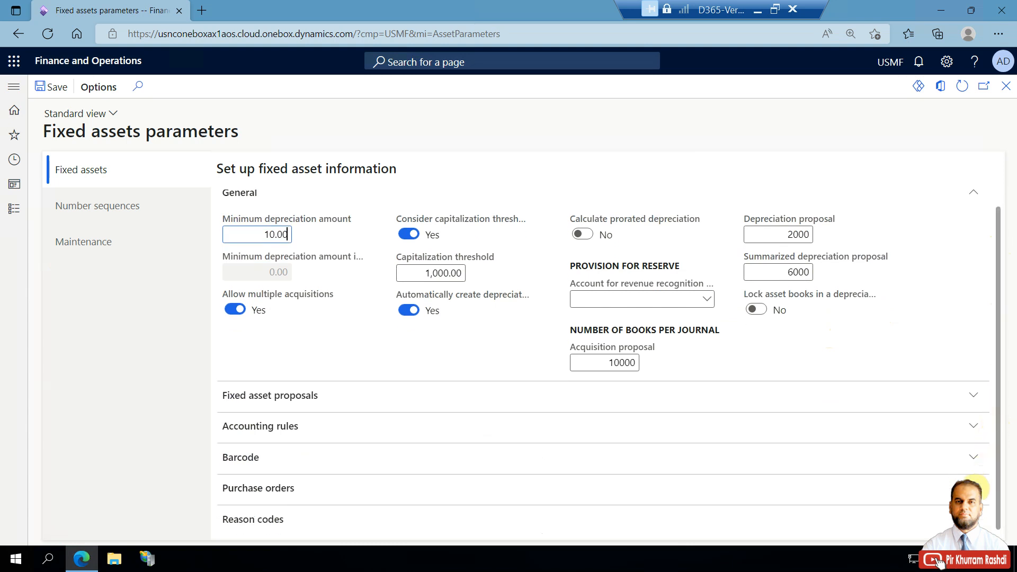
{"action": "left_click", "coordinate": [976, 488]}
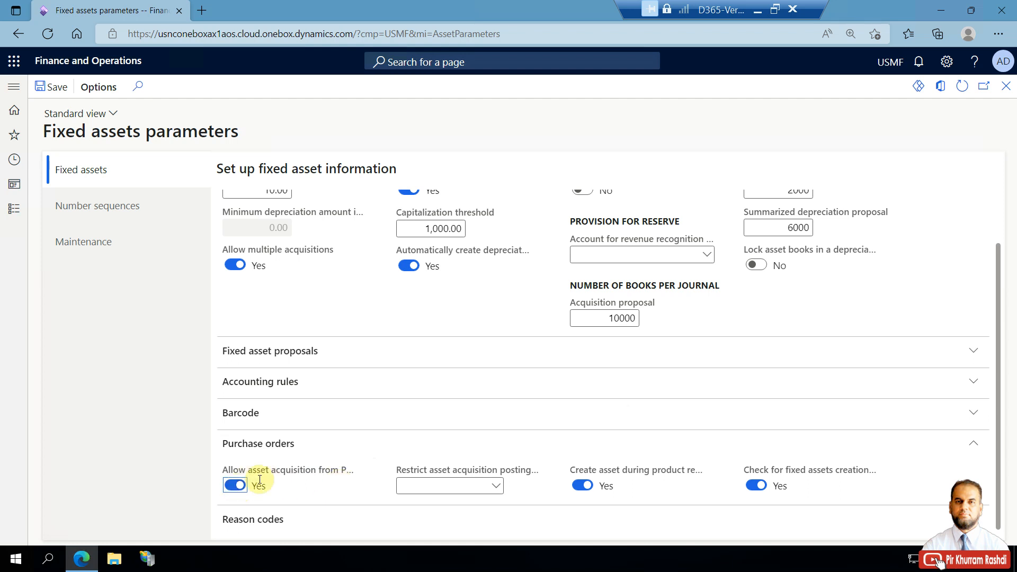
{"action": "left_click", "coordinate": [235, 486]}
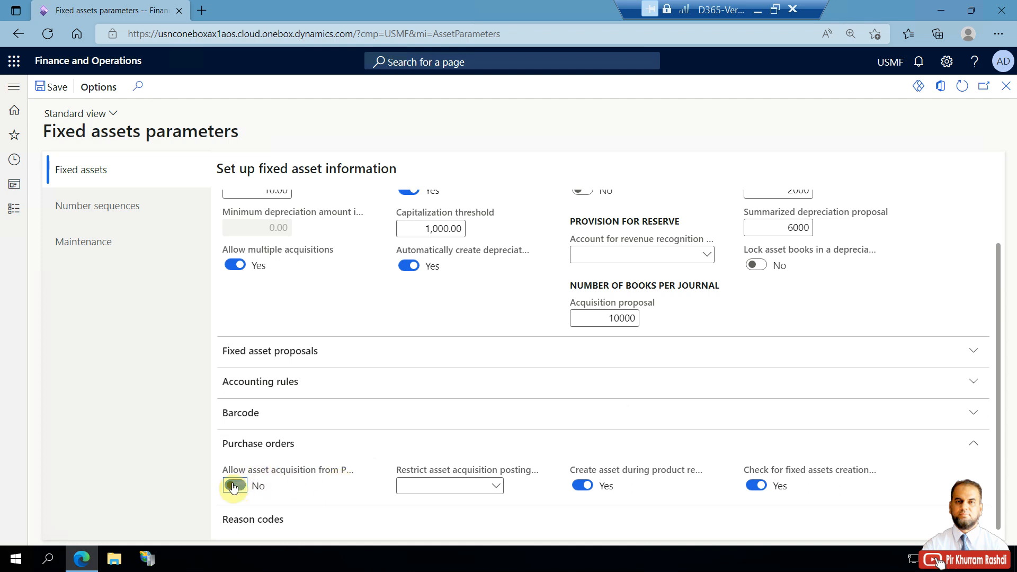
{"action": "left_click", "coordinate": [236, 486]}
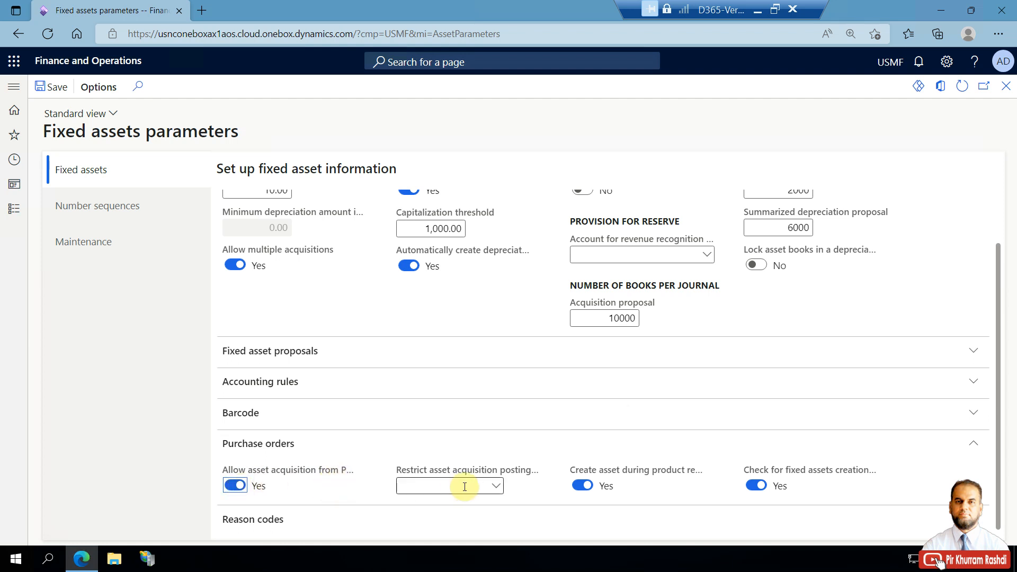
- Review the user groups available for restricting asset acquisition posting in the Purchase orders parameters
{"action": "left_click", "coordinate": [494, 487]}
{"action": "left_click", "coordinate": [495, 487]}
{"action": "left_click", "coordinate": [494, 487]}
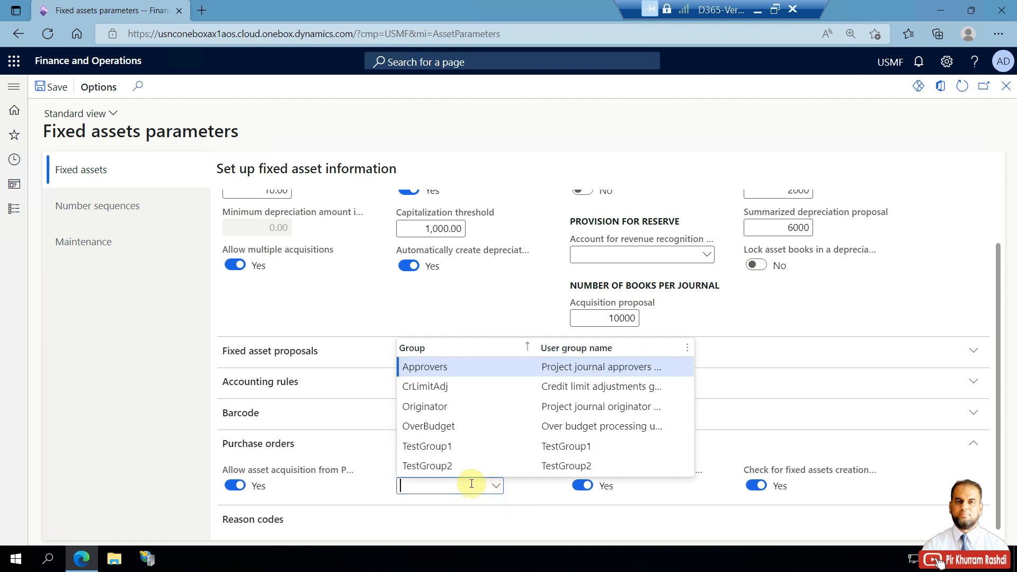
{"action": "left_click", "coordinate": [471, 484]}
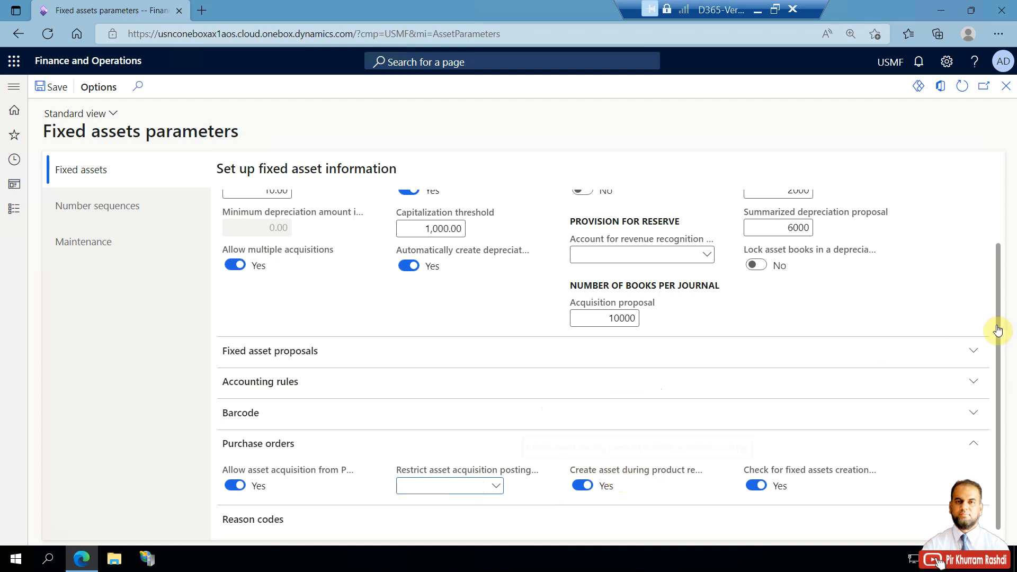
- Inspect the minimum depreciation amount and capitalization threshold in the General fixed asset parameters
{"action": "left_click_drag", "start_coordinate": [1000, 339], "coordinate": [999, 197]}
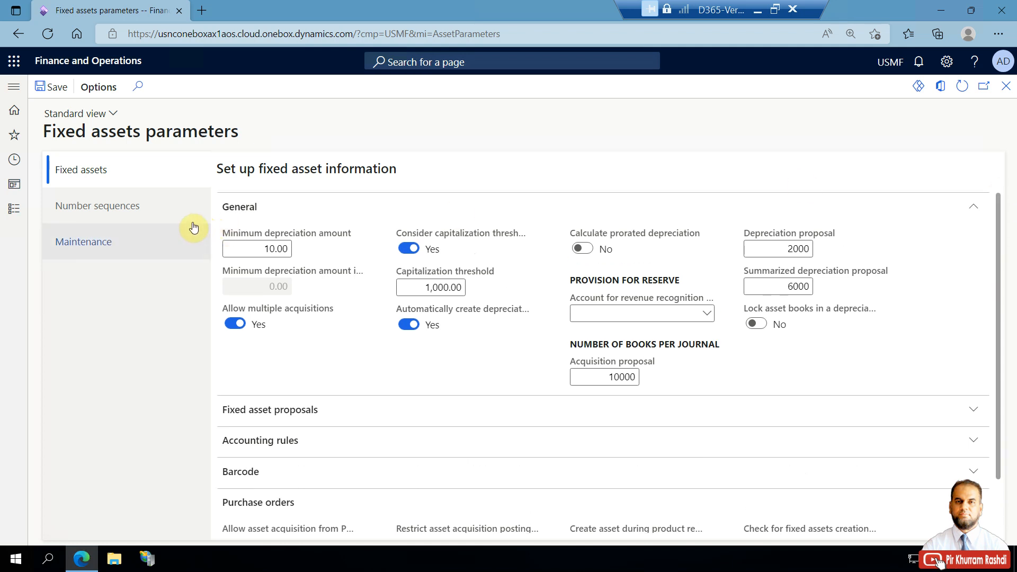
{"action": "left_click", "coordinate": [243, 245]}
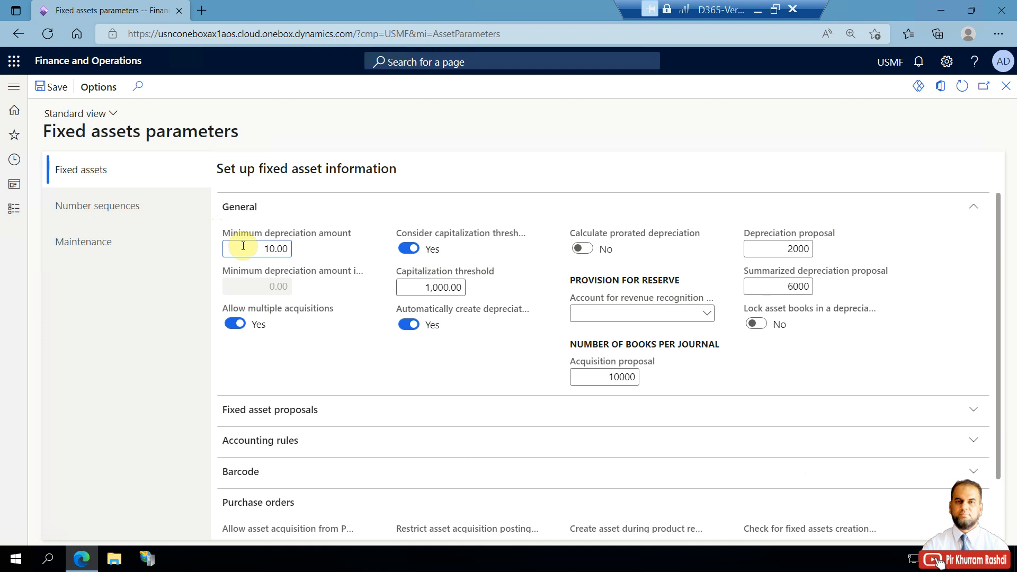
{"action": "left_click_drag", "start_coordinate": [256, 247], "coordinate": [305, 250]}
{"action": "mouse_move", "coordinate": [271, 236]}
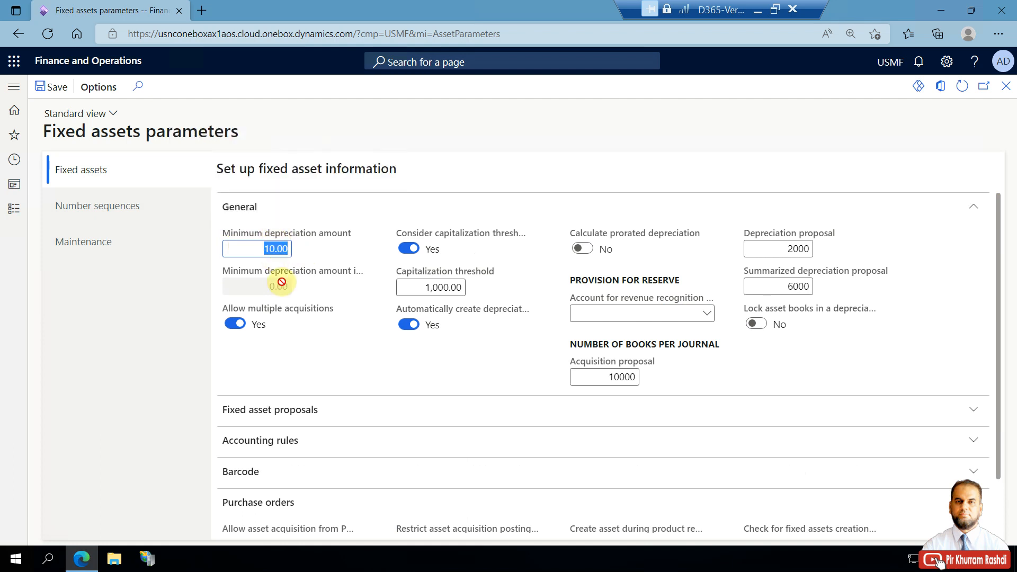
{"action": "left_click", "coordinate": [416, 287]}
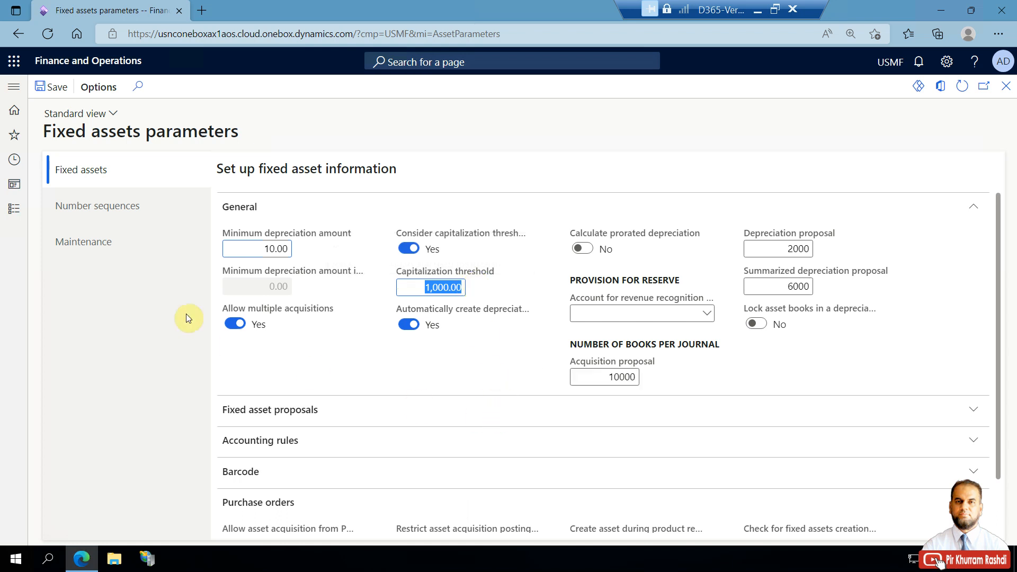
- View the Number sequences and Maintenance parameters, and return to the Fixed assets parameters
{"action": "left_click", "coordinate": [125, 208]}
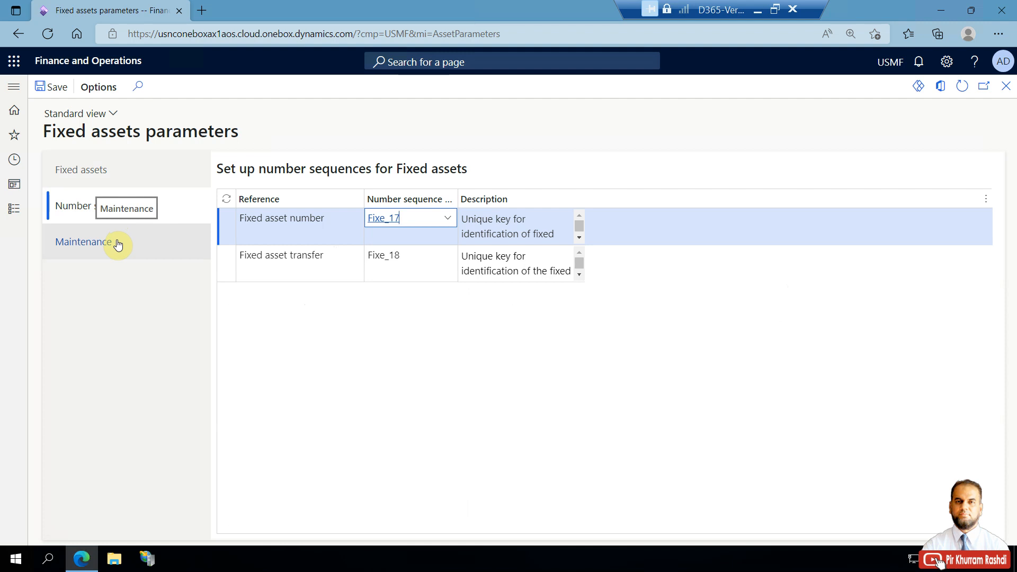
{"action": "left_click", "coordinate": [136, 258]}
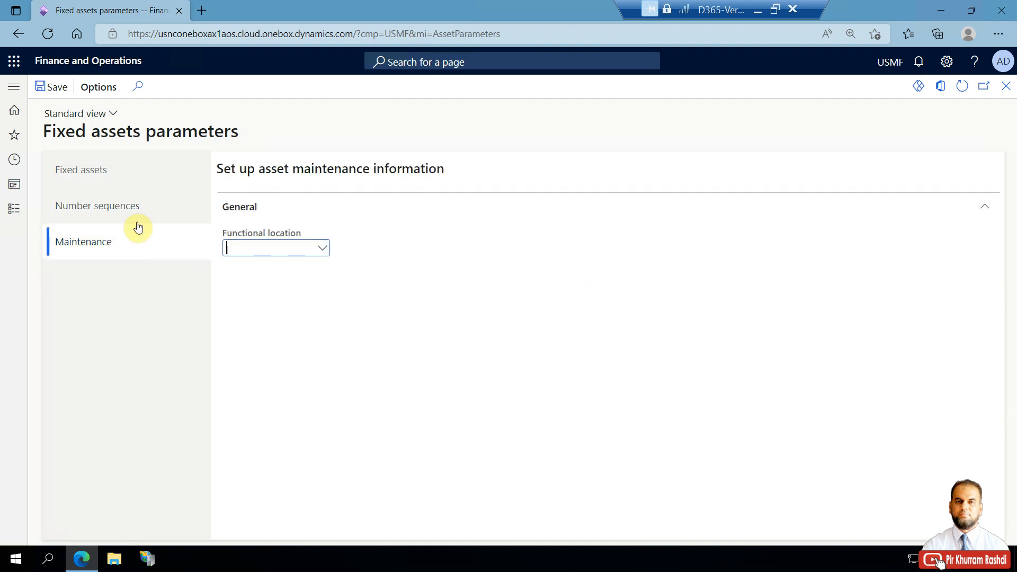
{"action": "left_click", "coordinate": [142, 181]}
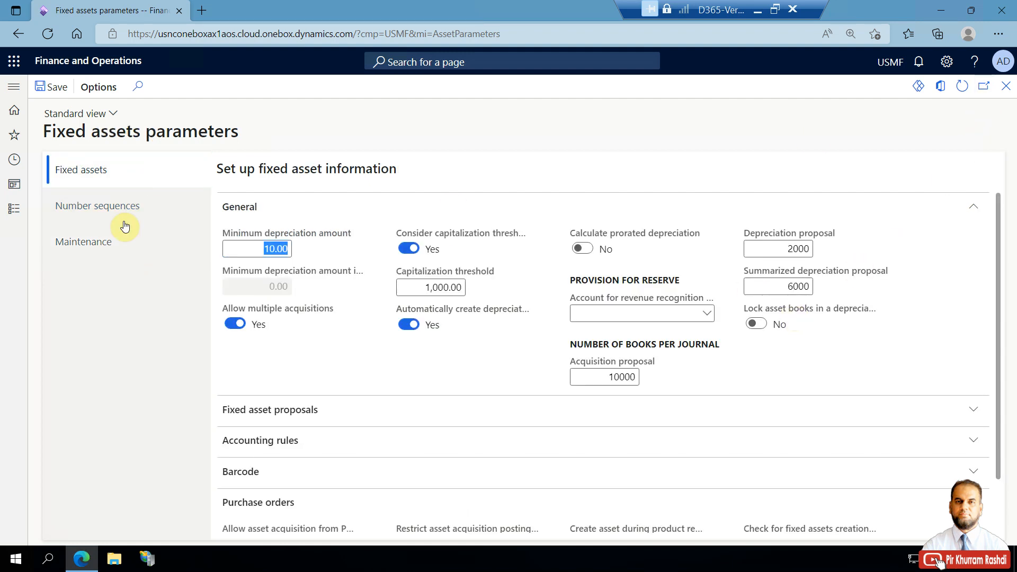
- Open the Depreciation profiles from the Fixed assets module's Setup group and put the SL_SERVICE profile in edit mode
{"action": "left_click", "coordinate": [15, 211]}
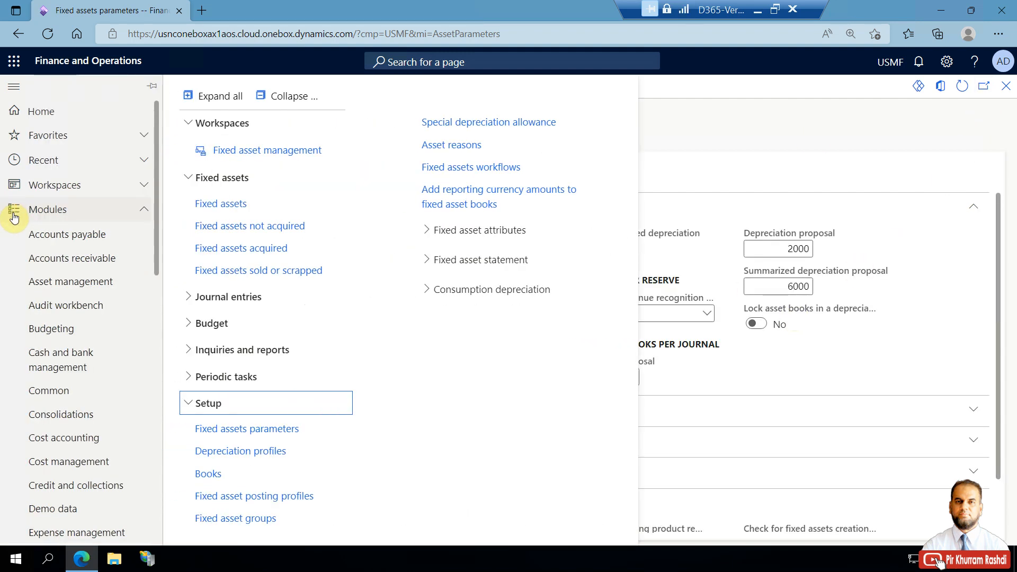
{"action": "left_click", "coordinate": [255, 451]}
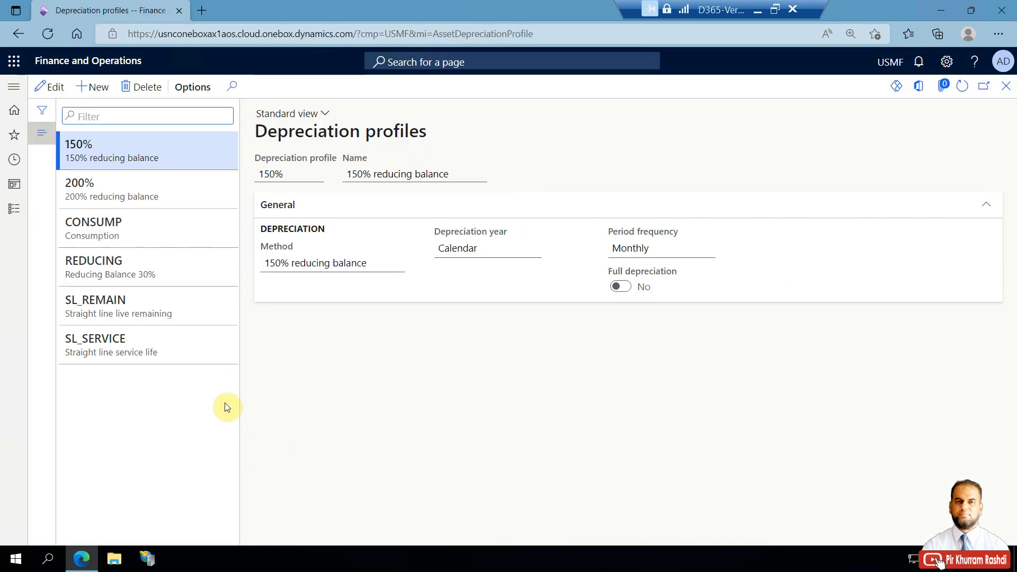
{"action": "left_click", "coordinate": [152, 351]}
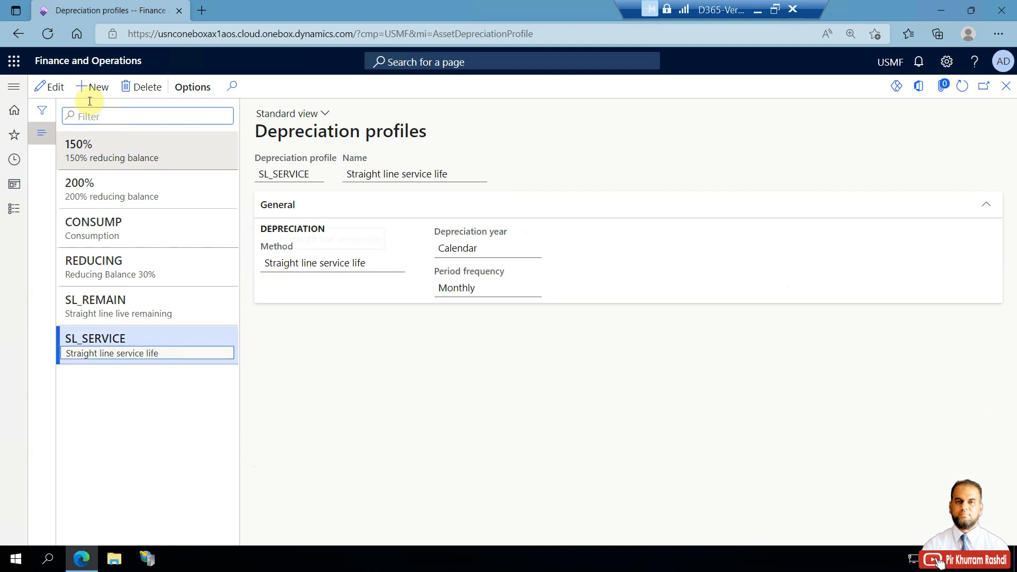
{"action": "left_click", "coordinate": [62, 90]}
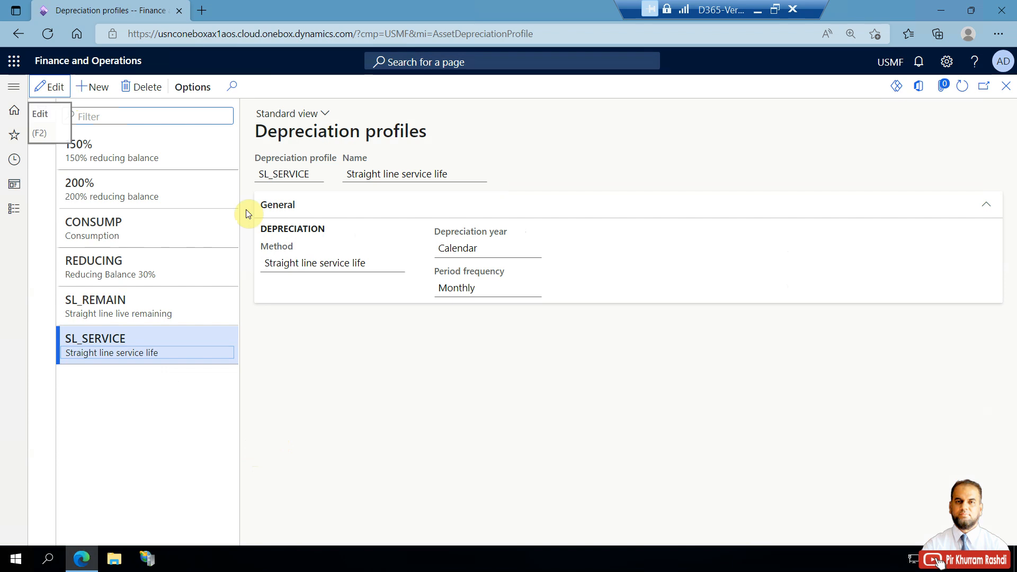
- Review the available options for method, depreciation year and period frequency in the SL_SERVICE depreciation profile
{"action": "left_click", "coordinate": [399, 264]}
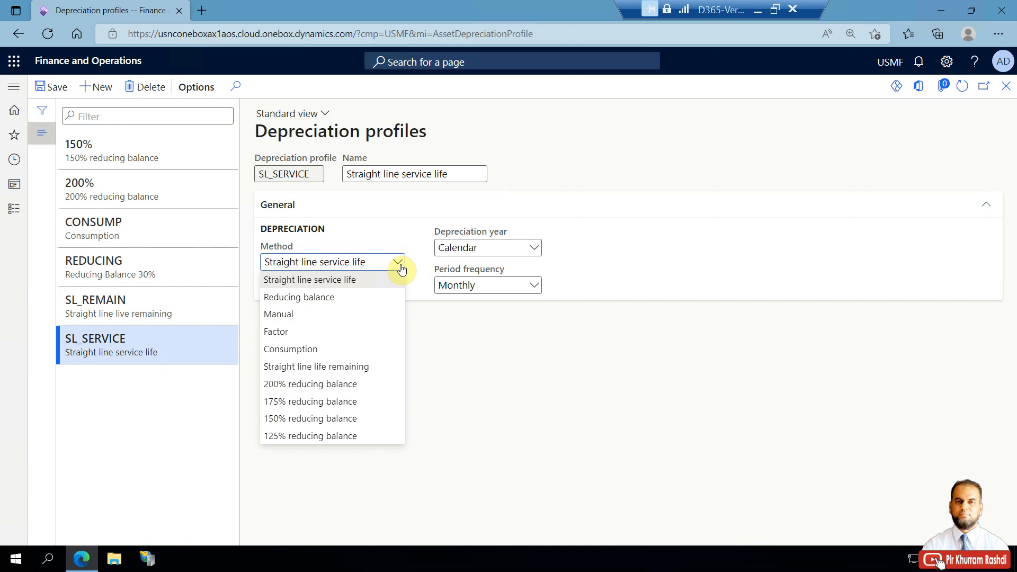
{"action": "left_click", "coordinate": [401, 268]}
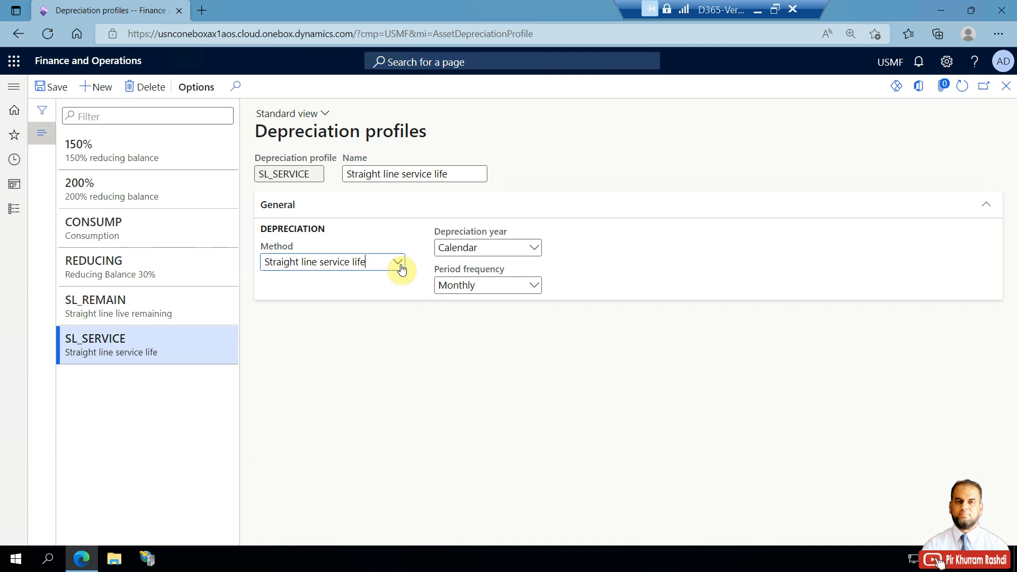
{"action": "left_click", "coordinate": [539, 248]}
{"action": "left_click", "coordinate": [538, 247]}
{"action": "left_click", "coordinate": [539, 286]}
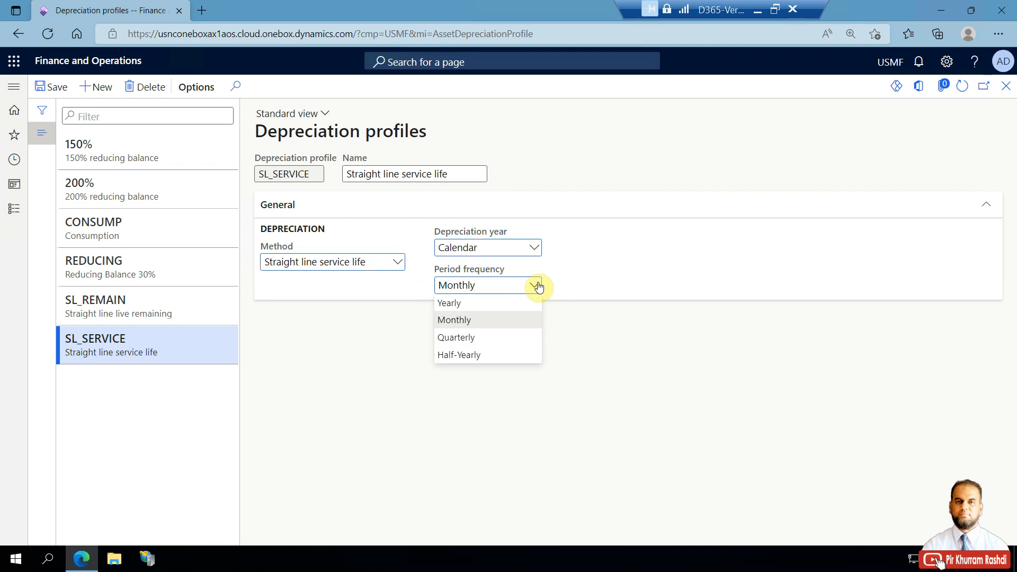
{"action": "left_click", "coordinate": [538, 287]}
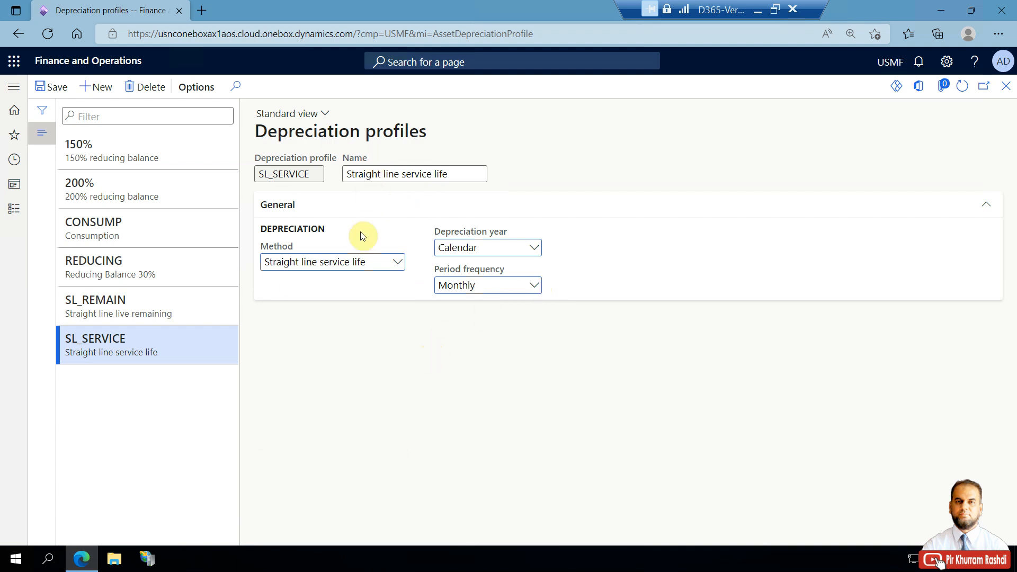
- Open Books from the Fixed assets module's Setup group and look through the list of books
{"action": "left_click", "coordinate": [12, 208]}
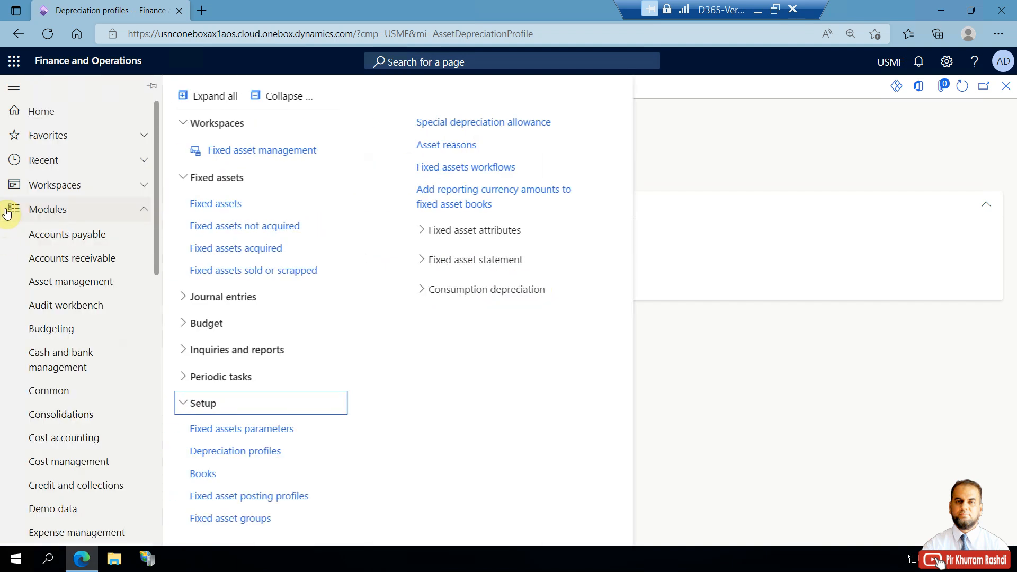
{"action": "left_click", "coordinate": [202, 473]}
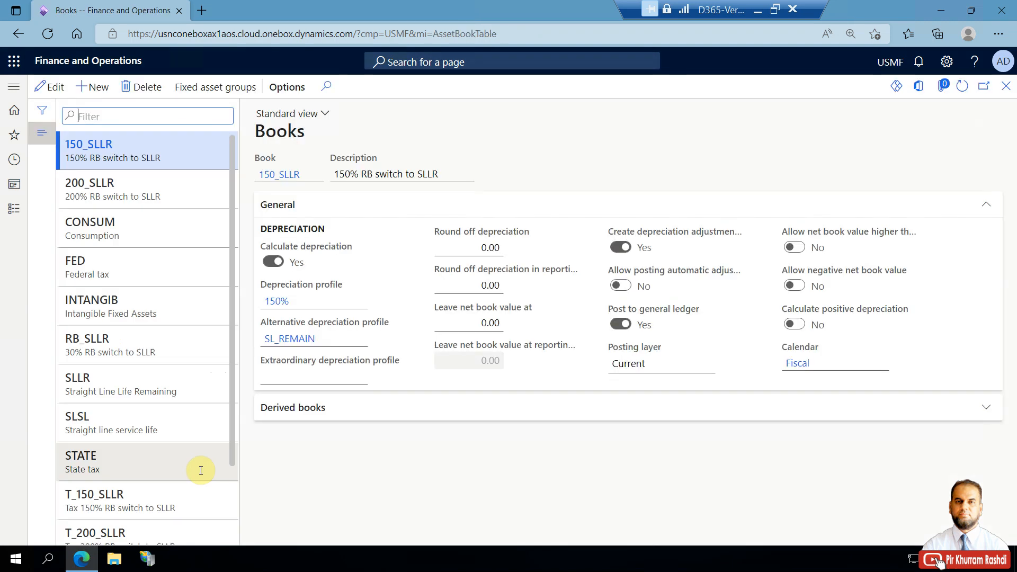
{"action": "left_click_drag", "start_coordinate": [231, 339], "coordinate": [233, 409]}
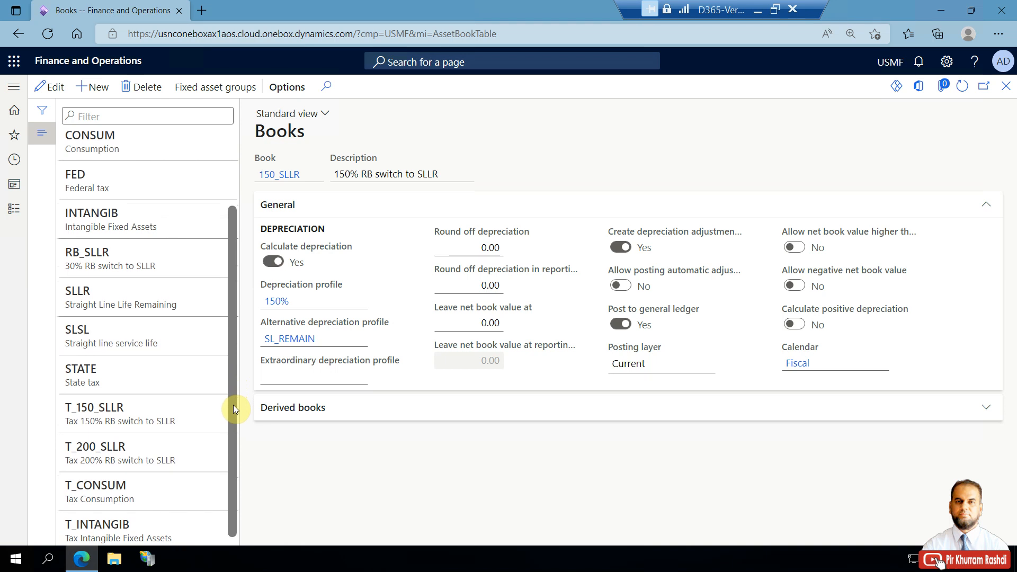
{"action": "left_click_drag", "start_coordinate": [233, 404], "coordinate": [234, 374]}
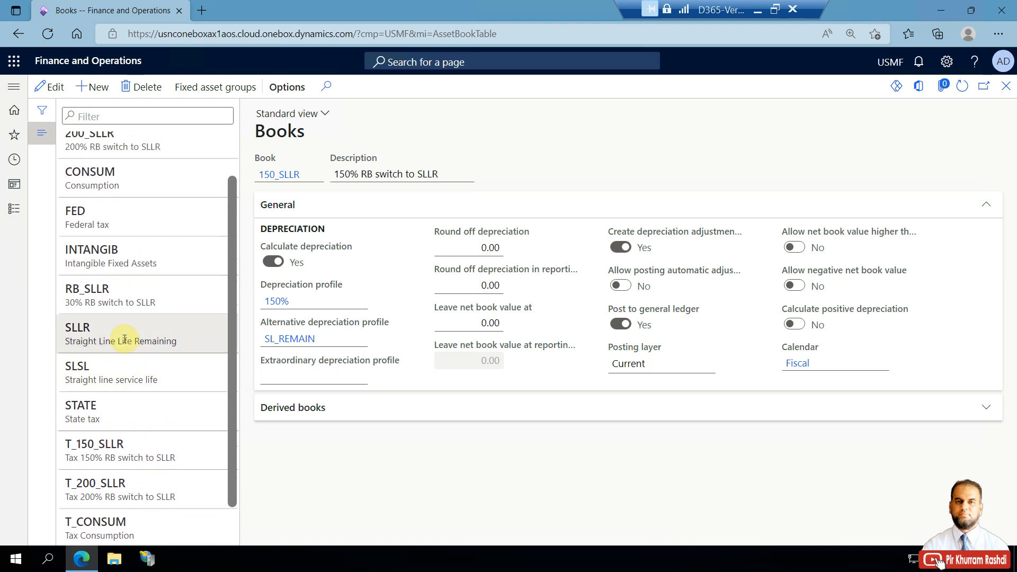
- Put the SLLR book in edit mode and review its depreciation profile choices and the alternative and extraordinary depreciation profile fields
{"action": "left_click", "coordinate": [129, 337]}
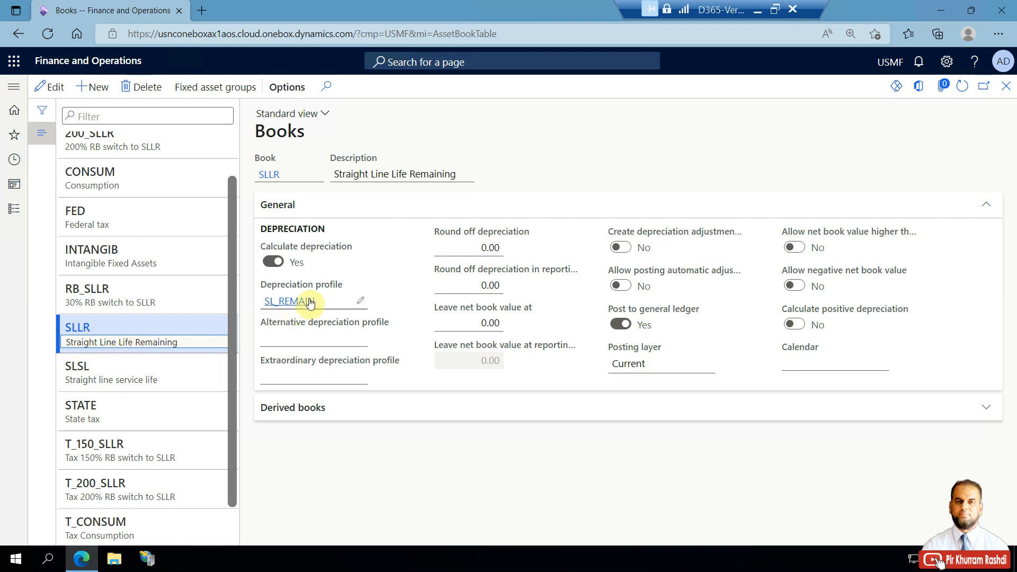
{"action": "left_click", "coordinate": [53, 87]}
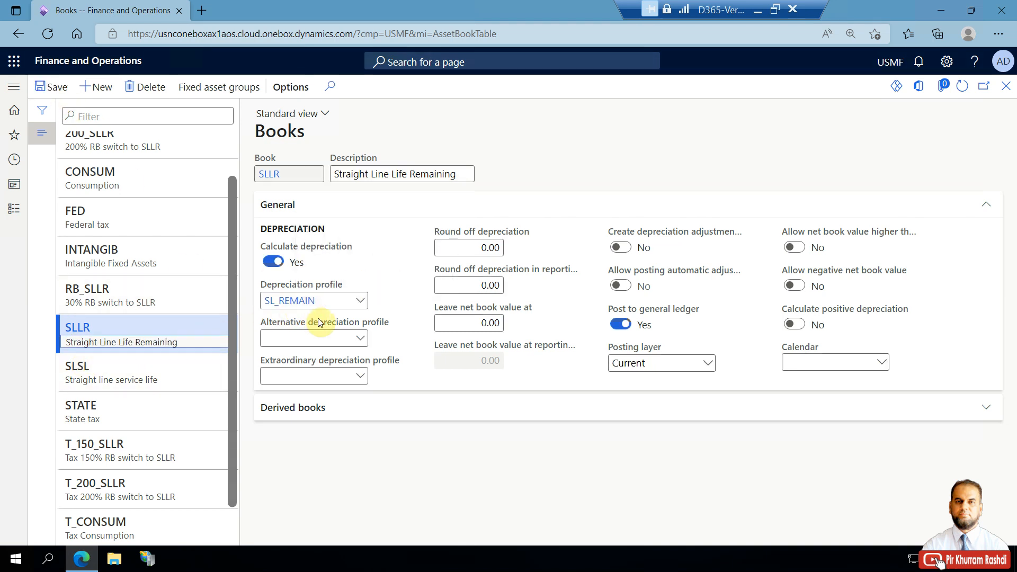
{"action": "left_click", "coordinate": [361, 301]}
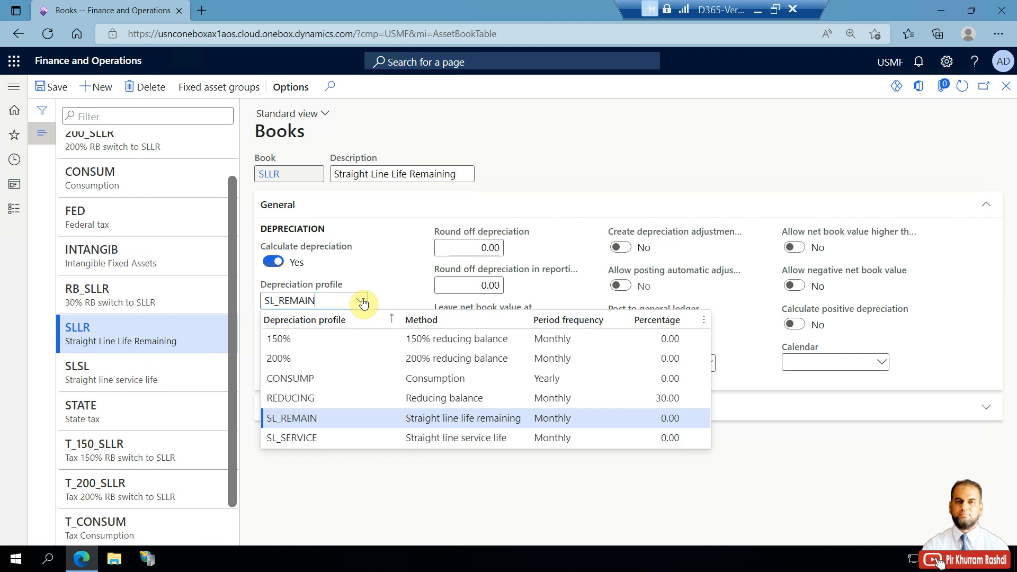
{"action": "left_click", "coordinate": [362, 302]}
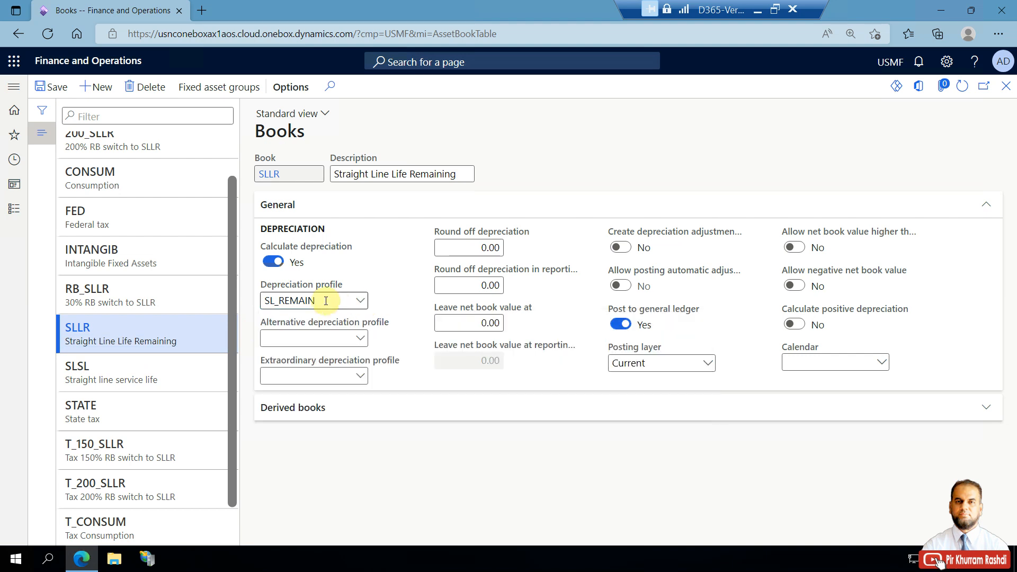
{"action": "left_click", "coordinate": [310, 339]}
{"action": "left_click", "coordinate": [295, 373]}
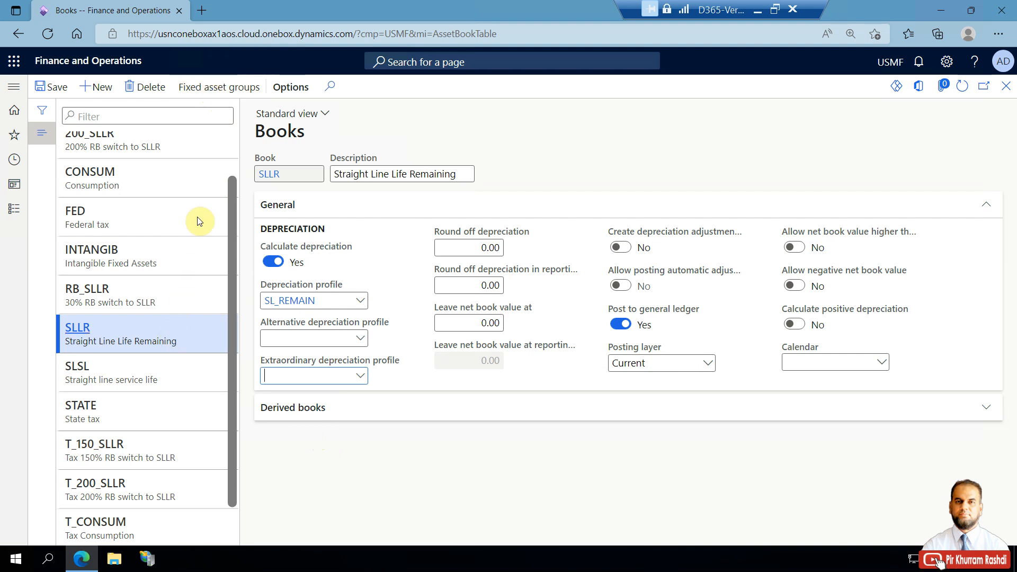
- View the fixed asset groups assigned to the SLLR and SLSL books, checking the COMP, LAND and VEHC groups under SLSL
{"action": "left_click", "coordinate": [216, 89]}
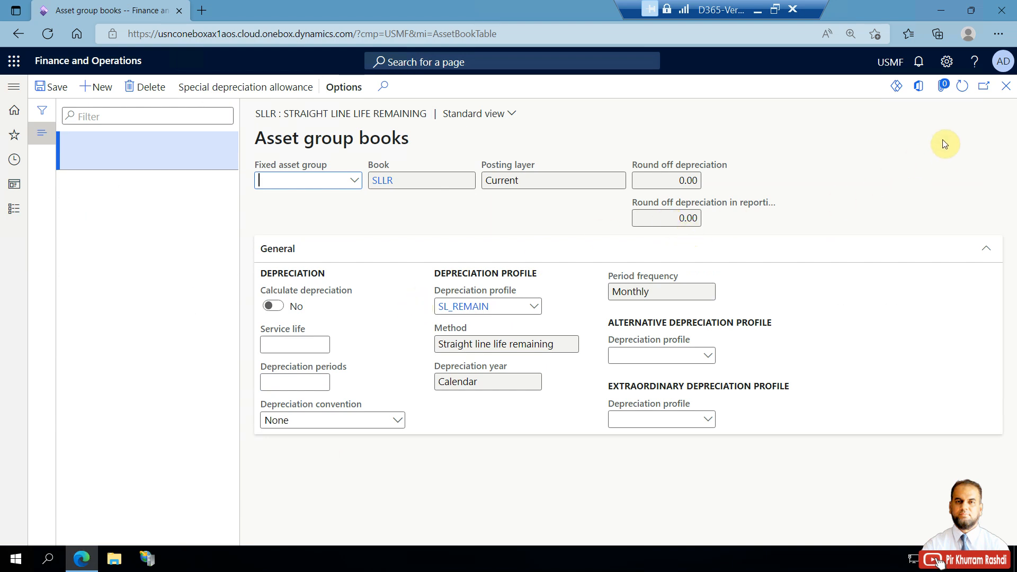
{"action": "left_click", "coordinate": [1013, 87]}
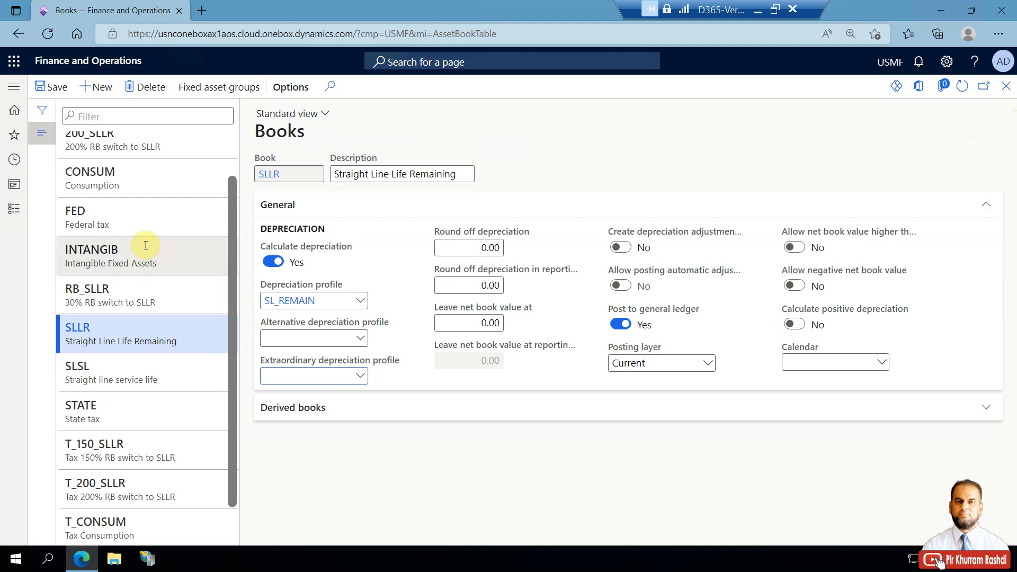
{"action": "scroll", "coordinate": [135, 226], "scroll_direction": "up", "scroll_amount": 1}
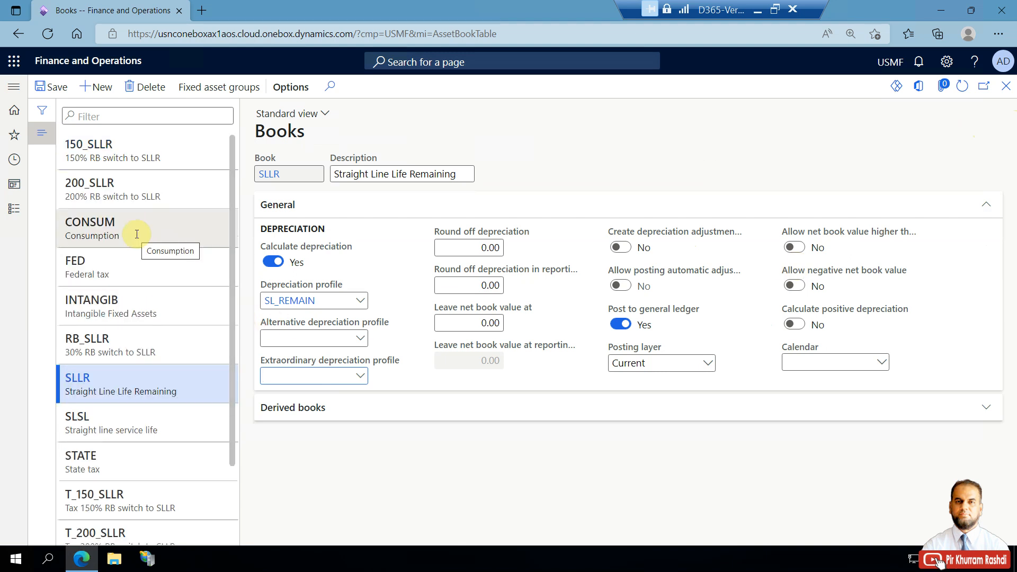
{"action": "scroll", "coordinate": [136, 229], "scroll_direction": "down", "scroll_amount": 2}
{"action": "left_click", "coordinate": [161, 330]}
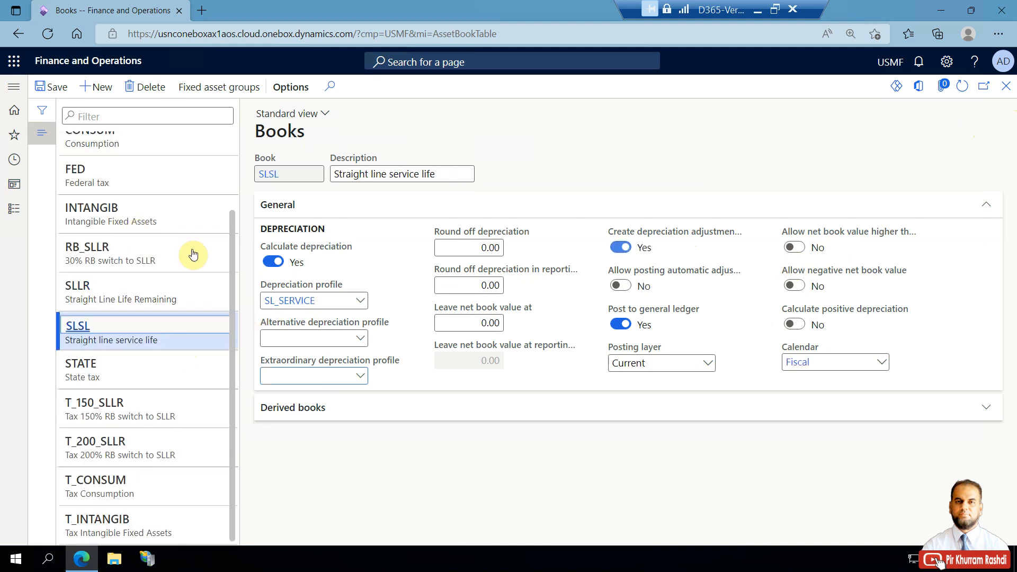
{"action": "left_click", "coordinate": [224, 94]}
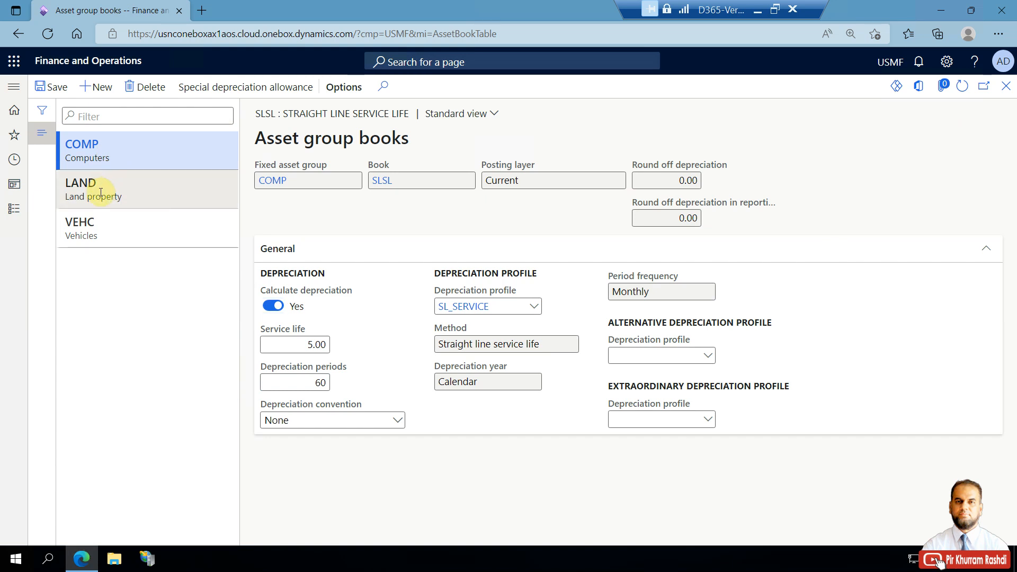
{"action": "left_click", "coordinate": [101, 191]}
{"action": "left_click", "coordinate": [101, 223]}
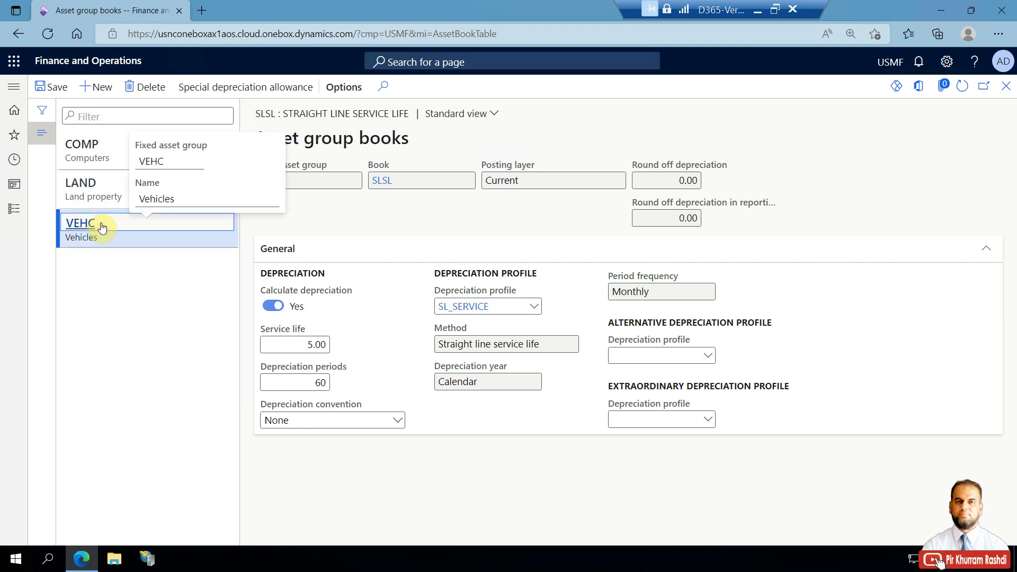
{"action": "left_click", "coordinate": [104, 162]}
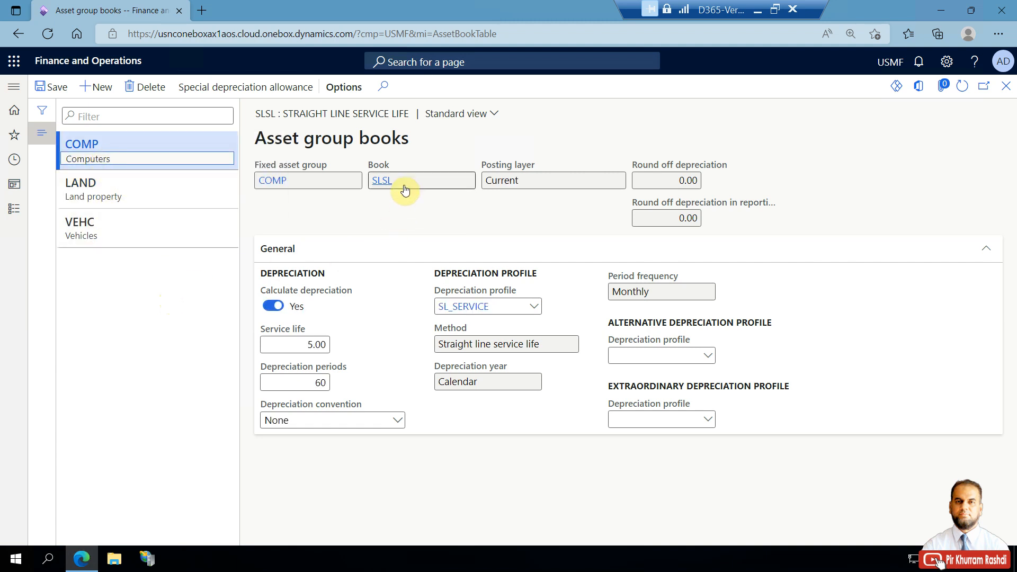
- Open Fixed asset groups from the module's Setup group and examine the COMP group's number sequence and autonumbering settings
{"action": "left_click", "coordinate": [11, 213]}
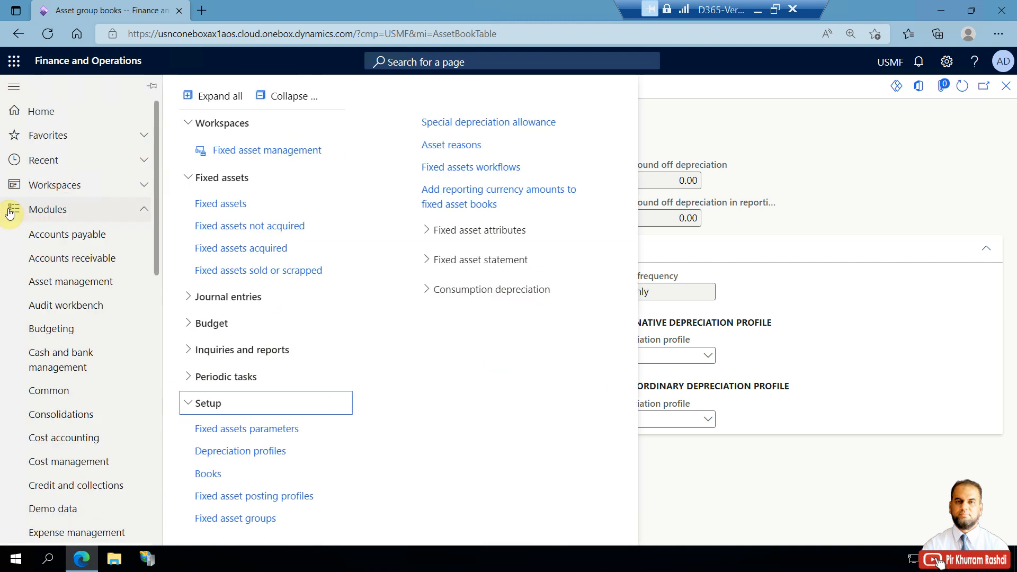
{"action": "left_click", "coordinate": [258, 515]}
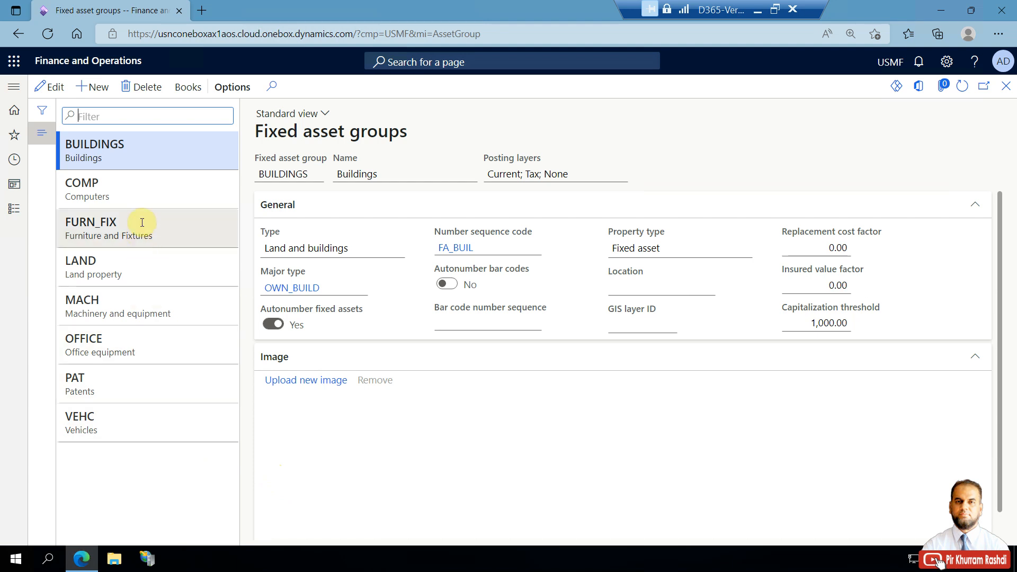
{"action": "left_click", "coordinate": [141, 190]}
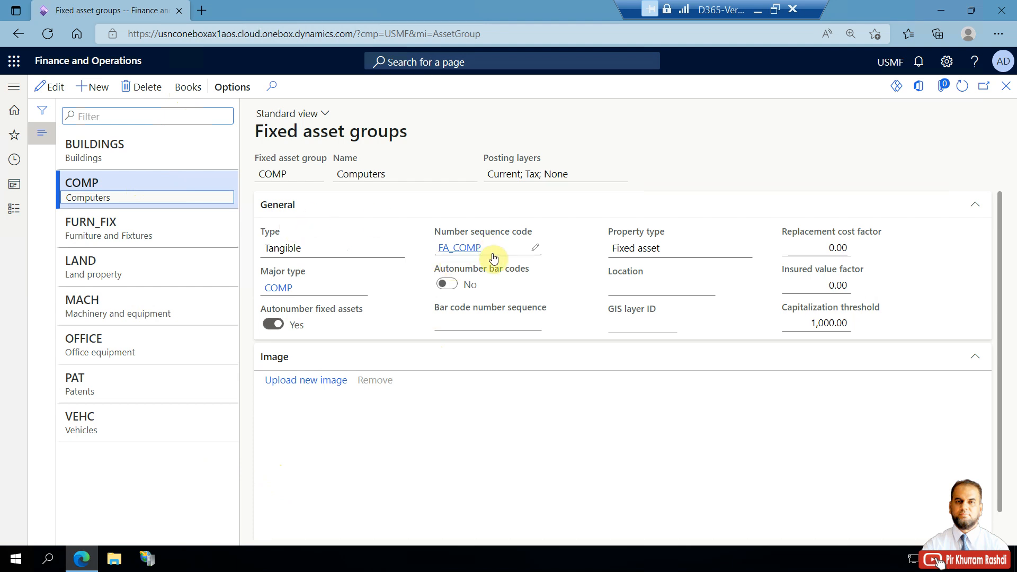
{"action": "mouse_move", "coordinate": [493, 258]}
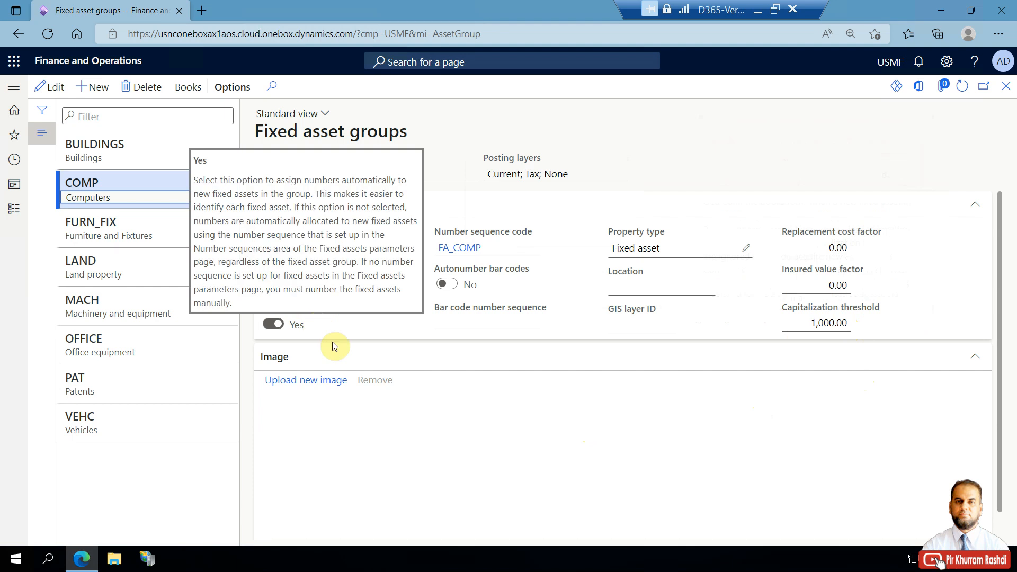
- Review the SLSL, STATE and T_150_SLLR books attached to the COMP group, and close the Fixed asset groups
{"action": "left_click", "coordinate": [191, 90]}
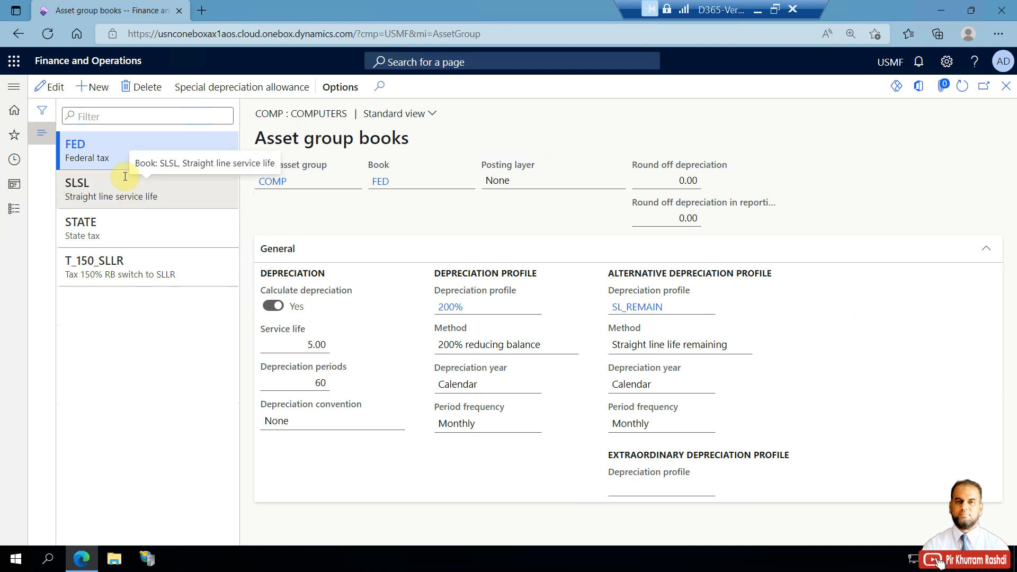
{"action": "left_click", "coordinate": [116, 194]}
{"action": "left_click", "coordinate": [127, 235]}
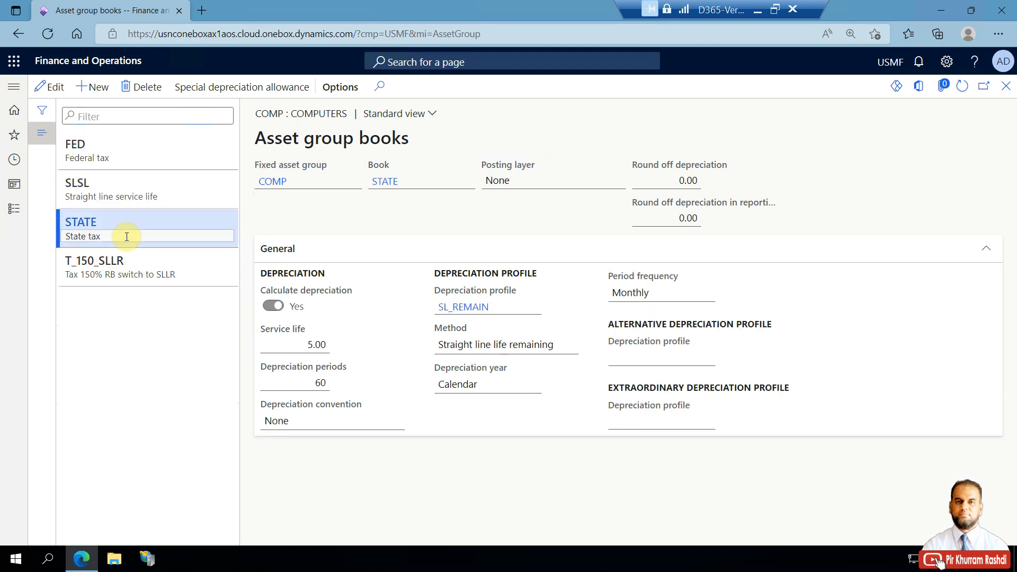
{"action": "left_click", "coordinate": [135, 269]}
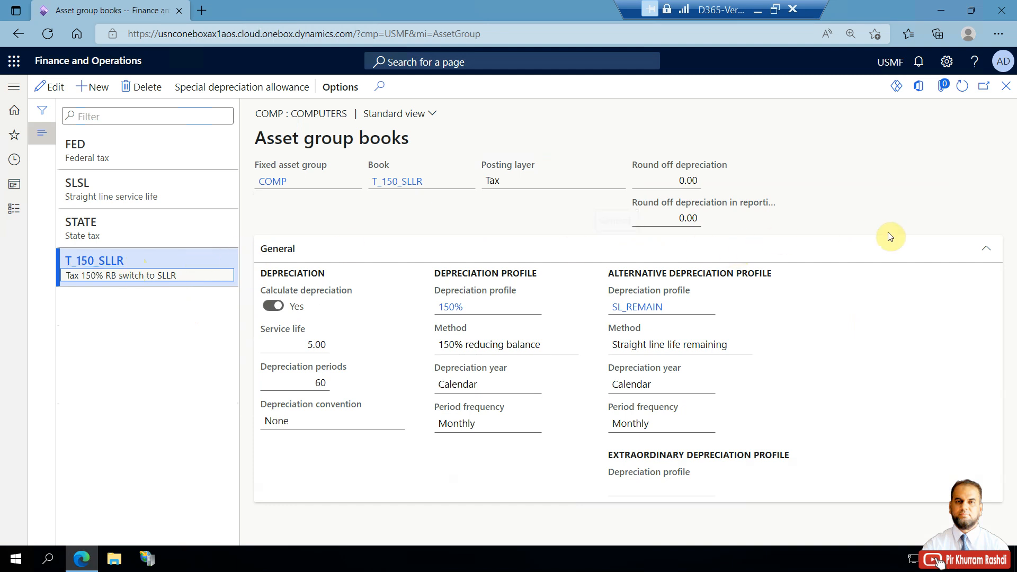
{"action": "left_click", "coordinate": [1006, 86]}
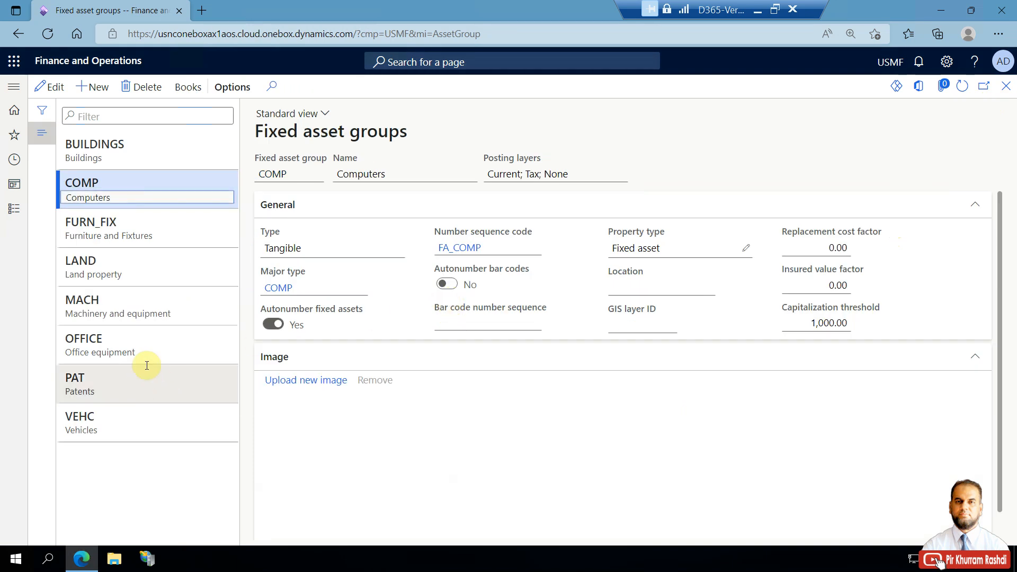
{"action": "left_click", "coordinate": [1006, 86]}
- Open Fixed asset posting profiles from the module's Setup group and show the ledger accounts for Depreciation
{"action": "left_click", "coordinate": [11, 209]}
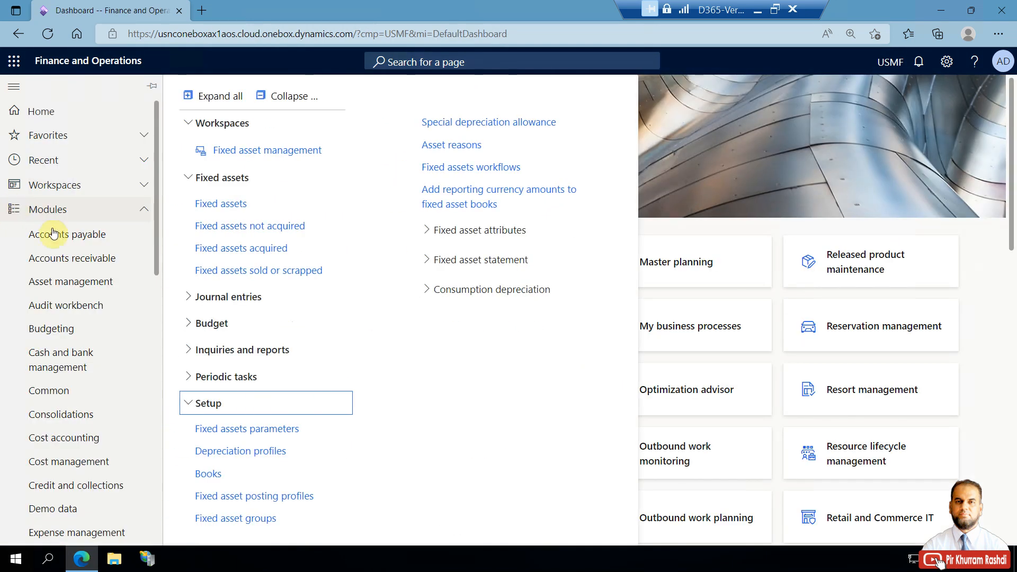
{"action": "left_click", "coordinate": [293, 497]}
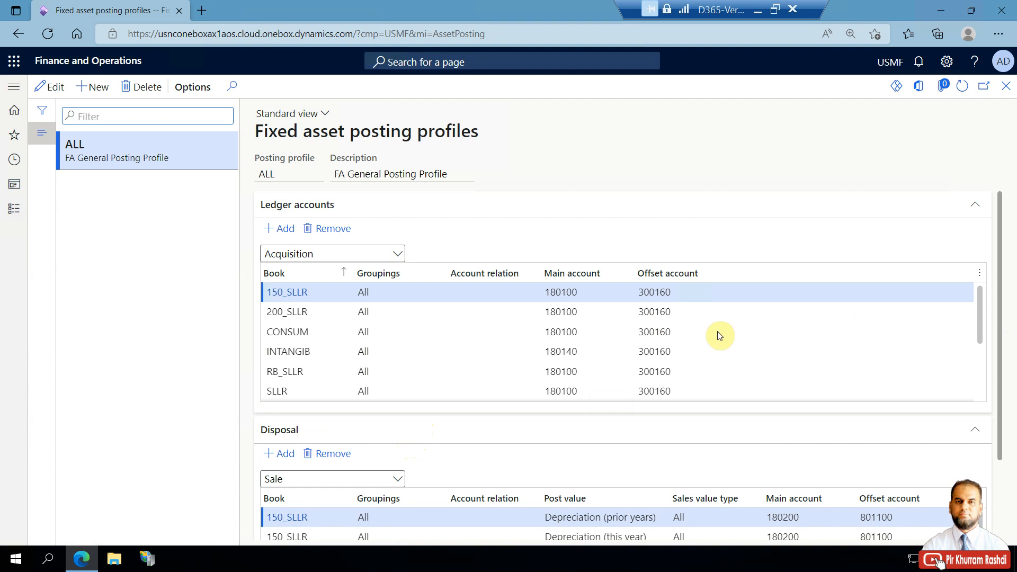
{"action": "left_click", "coordinate": [396, 254]}
{"action": "left_click", "coordinate": [396, 254]}
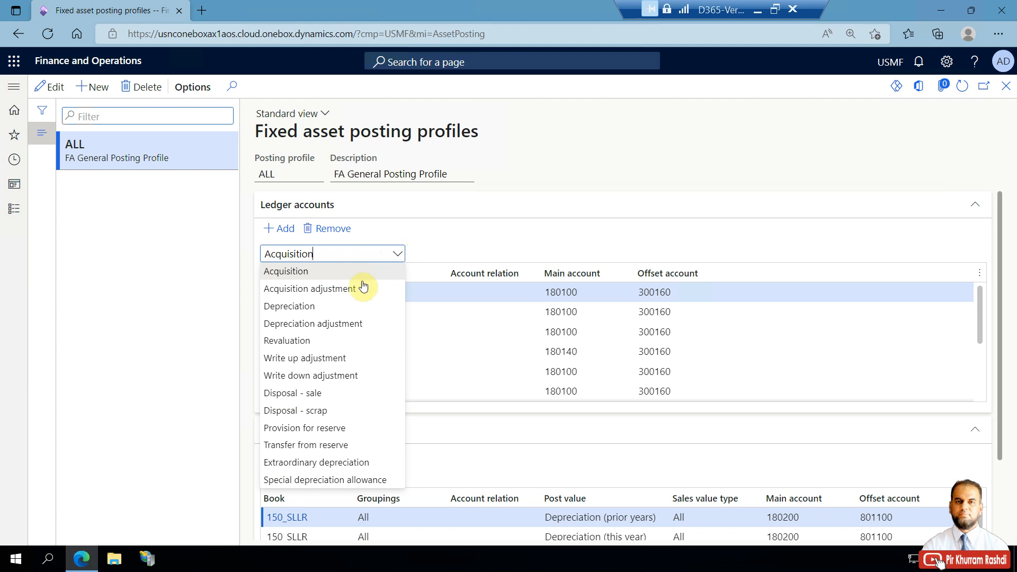
{"action": "left_click", "coordinate": [278, 305]}
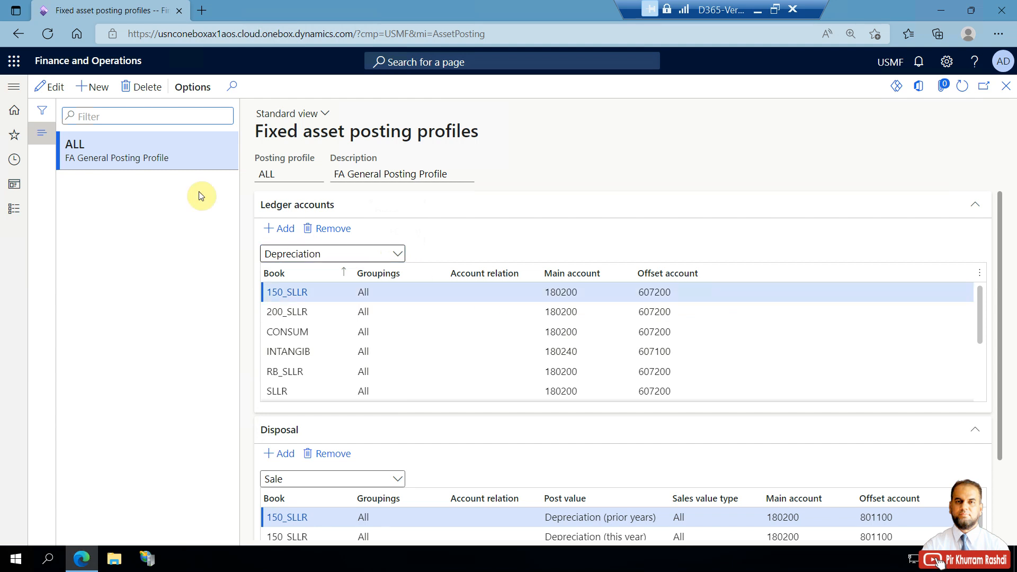
- Put the ALL posting profile in edit mode and look up the main and offset accounts of the 150_SLLR depreciation line
{"action": "left_click", "coordinate": [55, 89]}
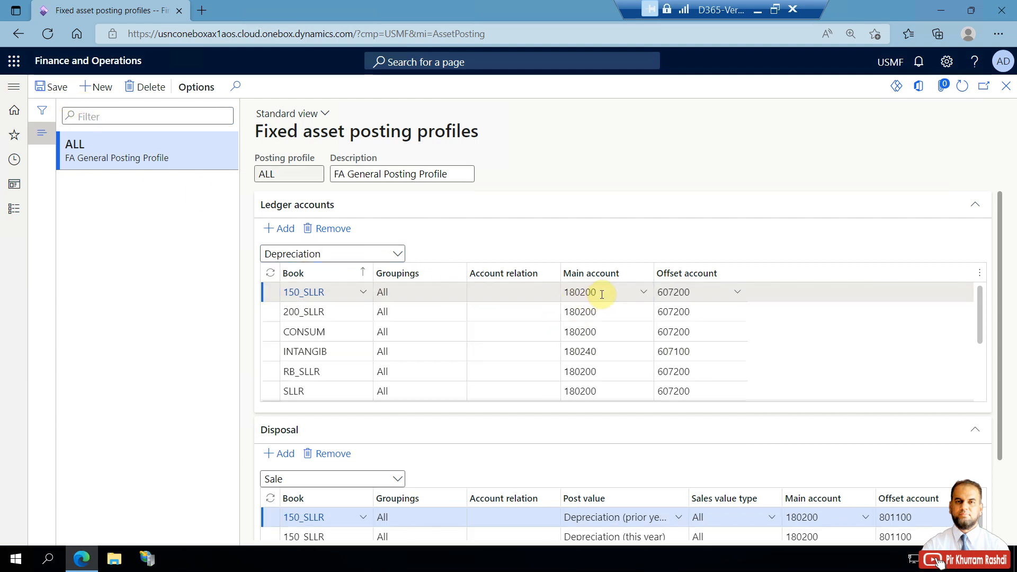
{"action": "left_click", "coordinate": [633, 293]}
{"action": "left_click", "coordinate": [645, 294]}
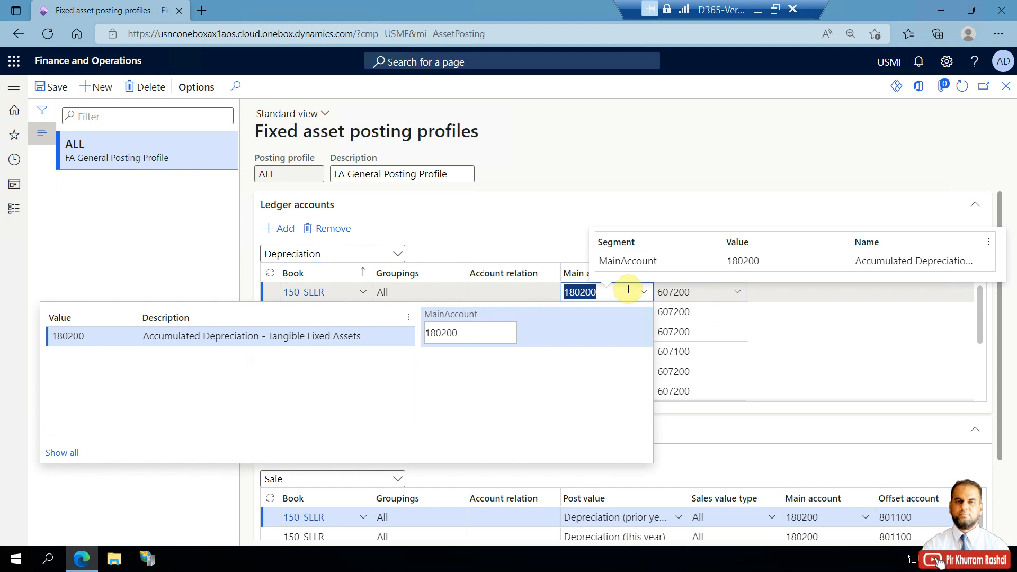
{"action": "left_click", "coordinate": [728, 292]}
{"action": "left_click", "coordinate": [739, 293]}
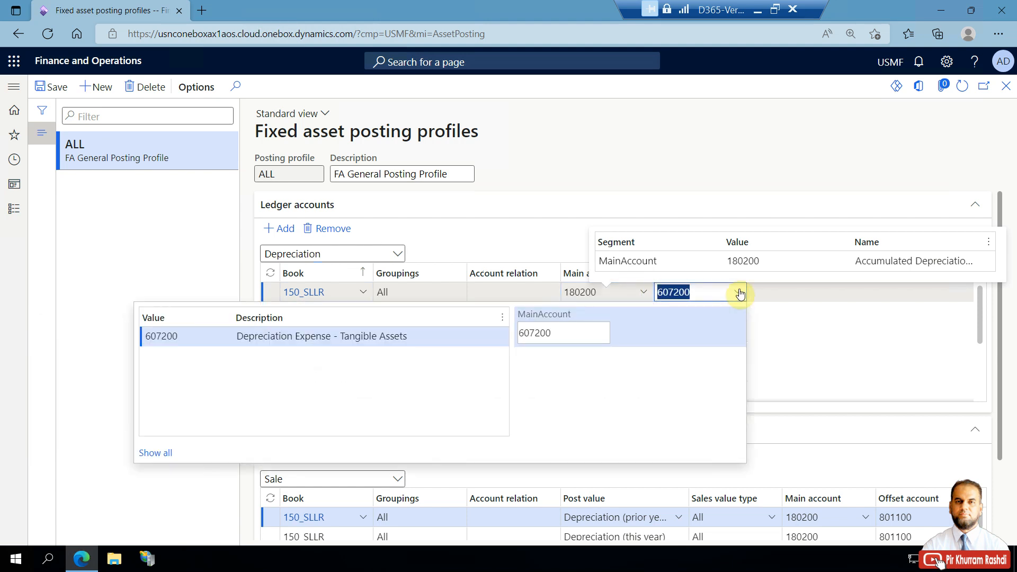
- Compare the main account and offset account descriptions on the 150_SLLR depreciation line once more
{"action": "left_click", "coordinate": [612, 292]}
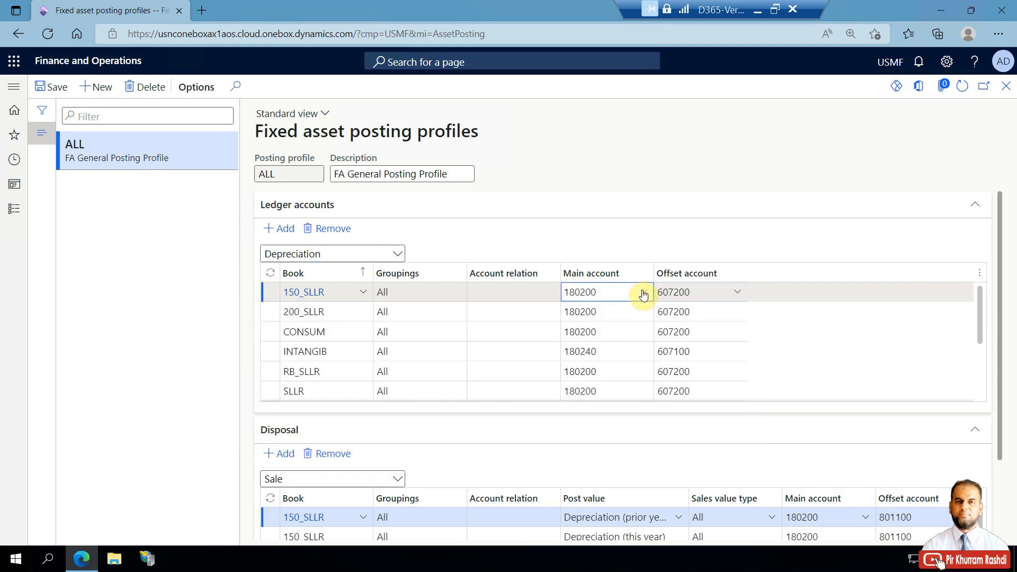
{"action": "left_click", "coordinate": [643, 293]}
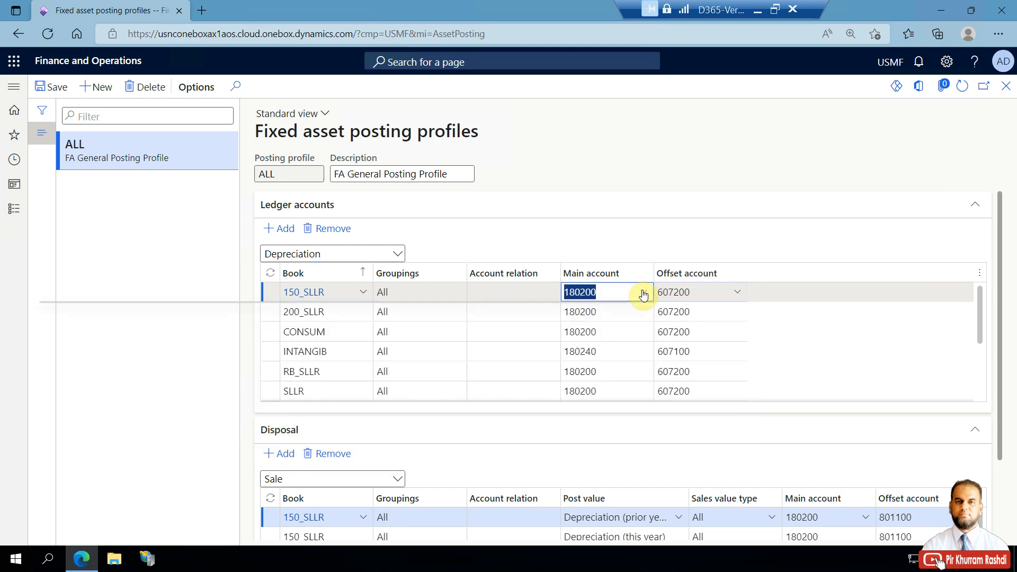
{"action": "left_click", "coordinate": [697, 291]}
{"action": "left_click", "coordinate": [737, 293]}
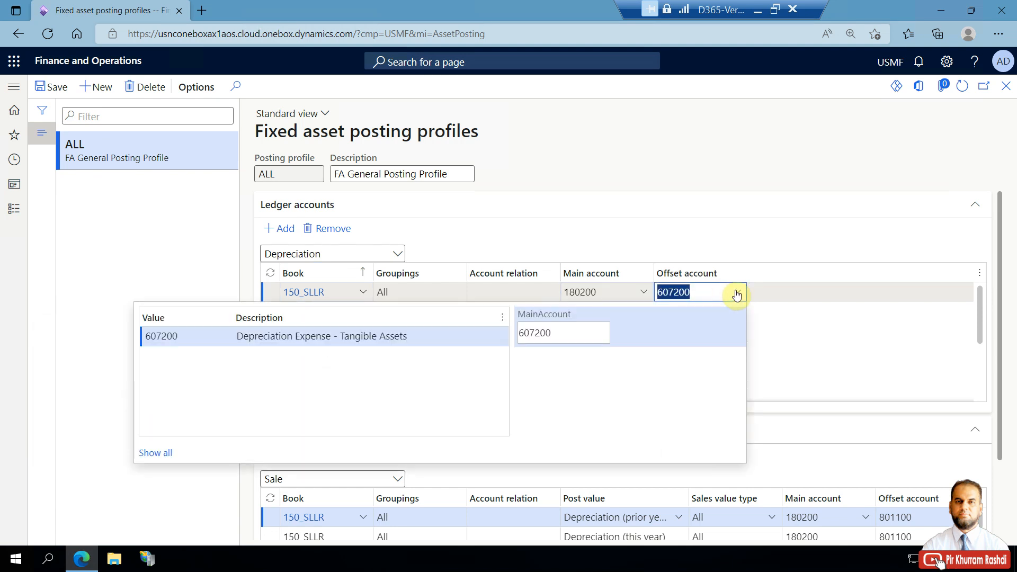
{"action": "left_click", "coordinate": [700, 288]}
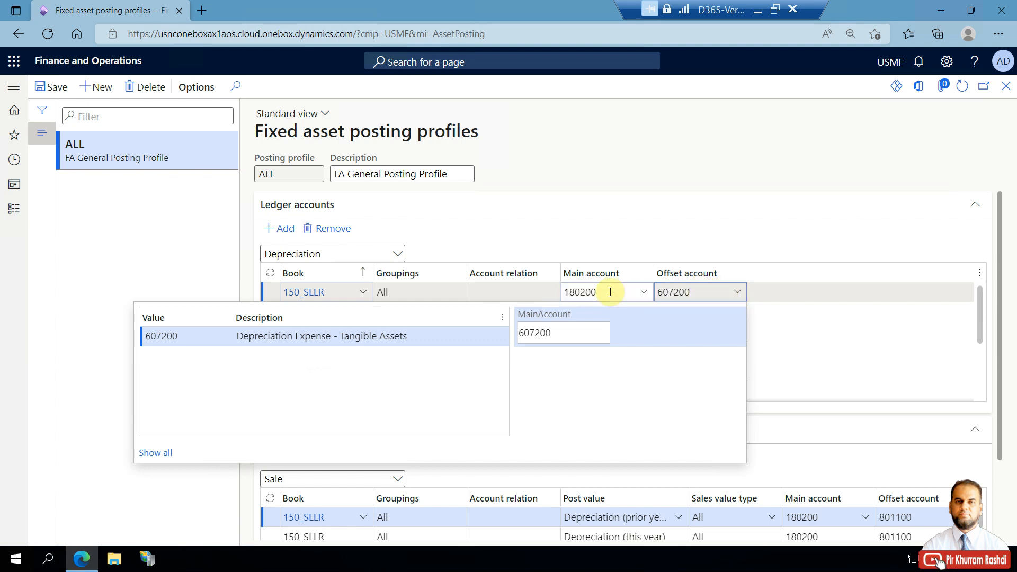
{"action": "left_click", "coordinate": [632, 291]}
{"action": "left_click", "coordinate": [644, 292]}
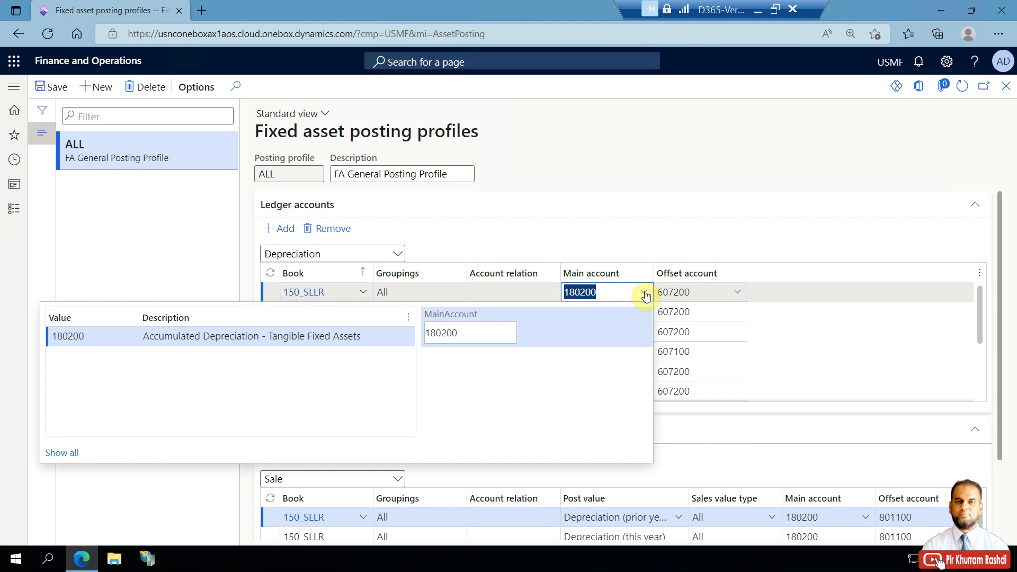
{"action": "left_click", "coordinate": [421, 292]}
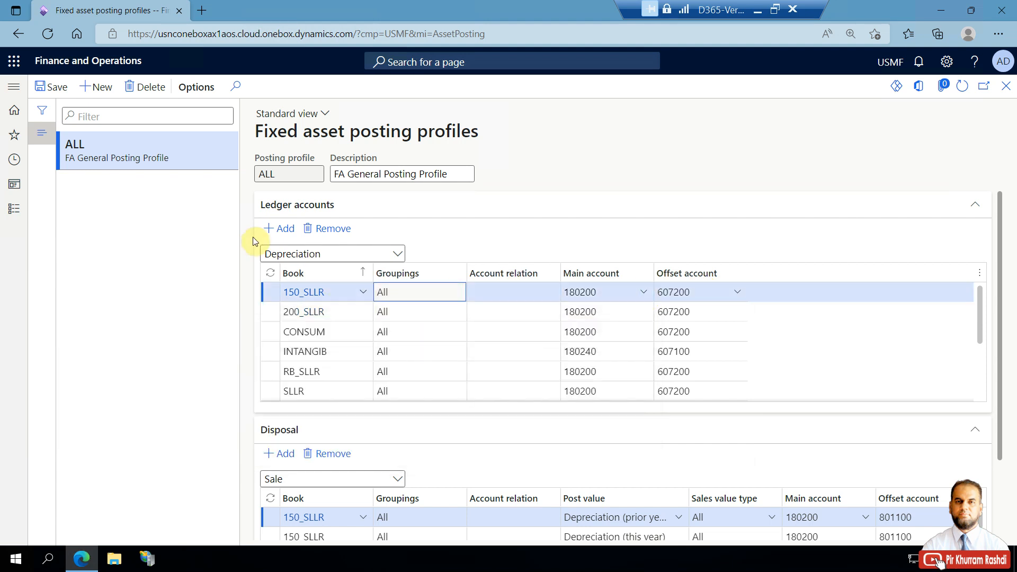
- Add a depreciation ledger account line, set its grouping to Table and look up the fixed assets available as account relation
{"action": "left_click", "coordinate": [279, 231]}
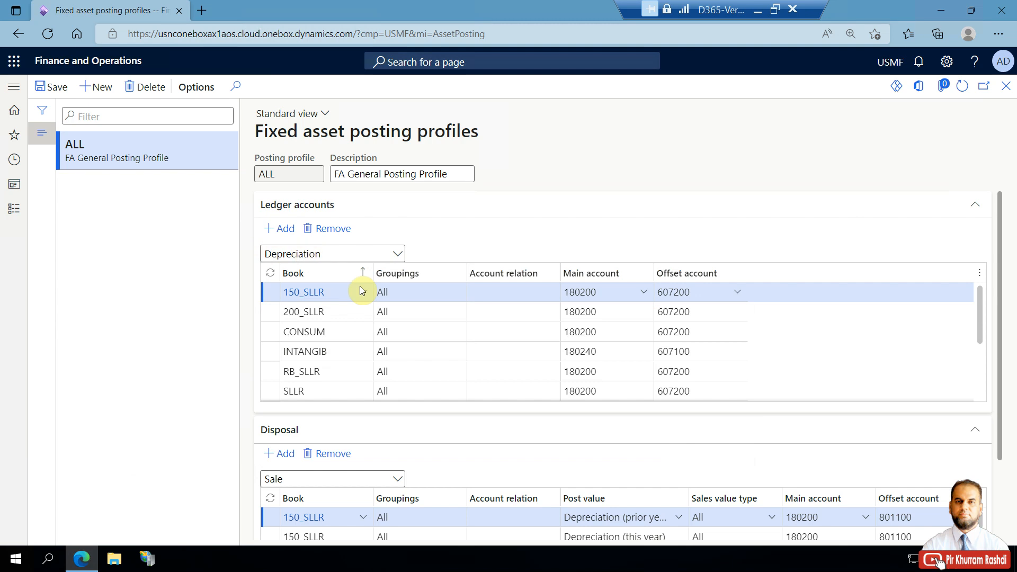
{"action": "left_click", "coordinate": [454, 293]}
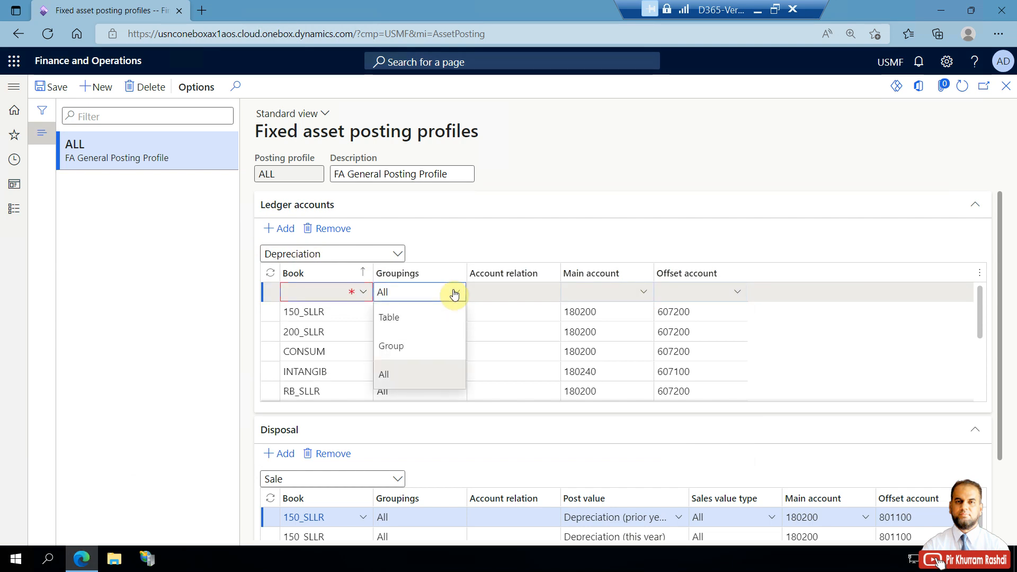
{"action": "left_click", "coordinate": [409, 321]}
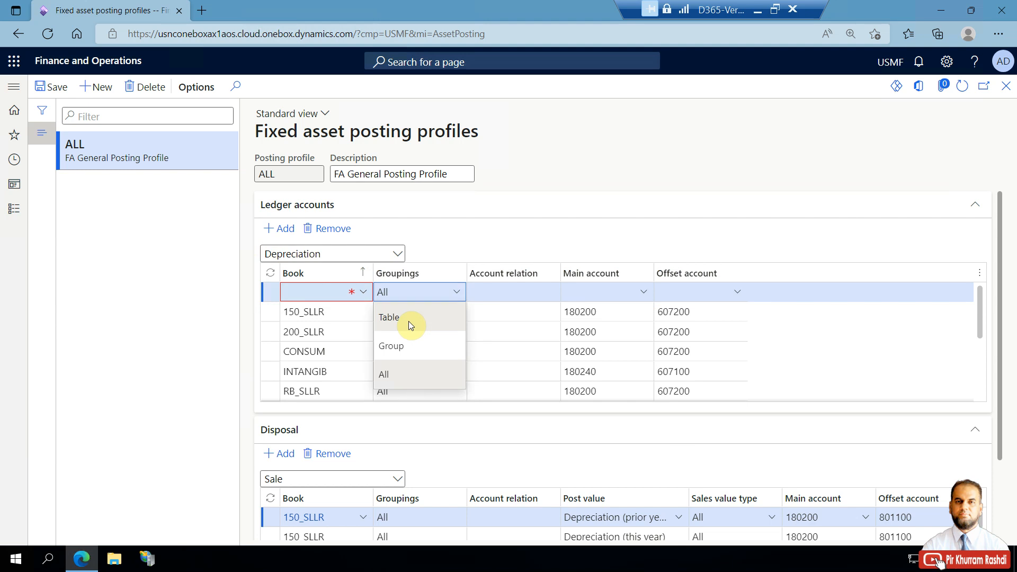
{"action": "left_click", "coordinate": [540, 292]}
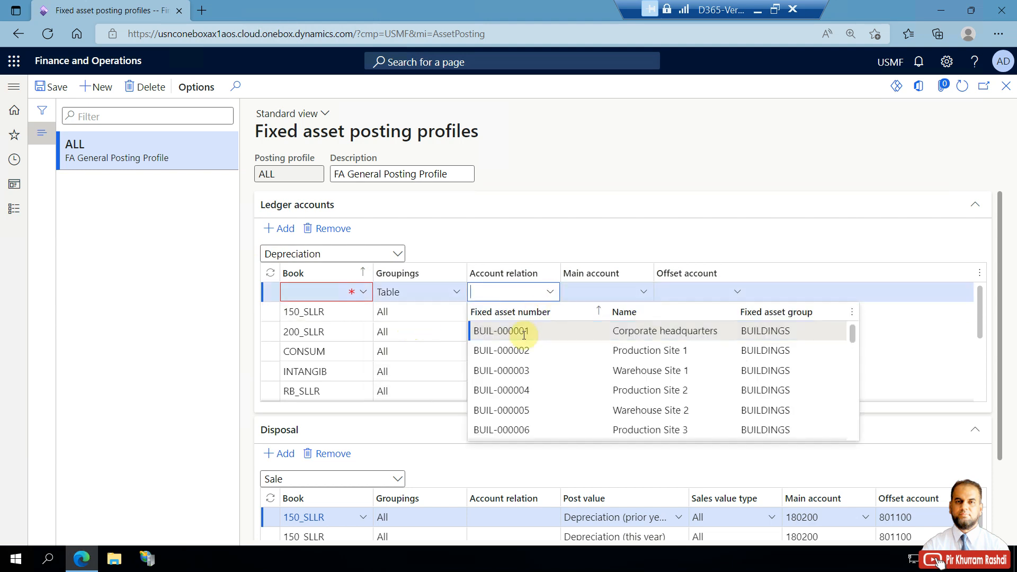
- Set the new depreciation line's grouping to Group and look up the choices for its account relation
{"action": "left_click", "coordinate": [459, 294]}
{"action": "left_click", "coordinate": [458, 293]}
{"action": "left_click", "coordinate": [450, 342]}
{"action": "left_click", "coordinate": [515, 291]}
{"action": "left_click", "coordinate": [551, 291]}
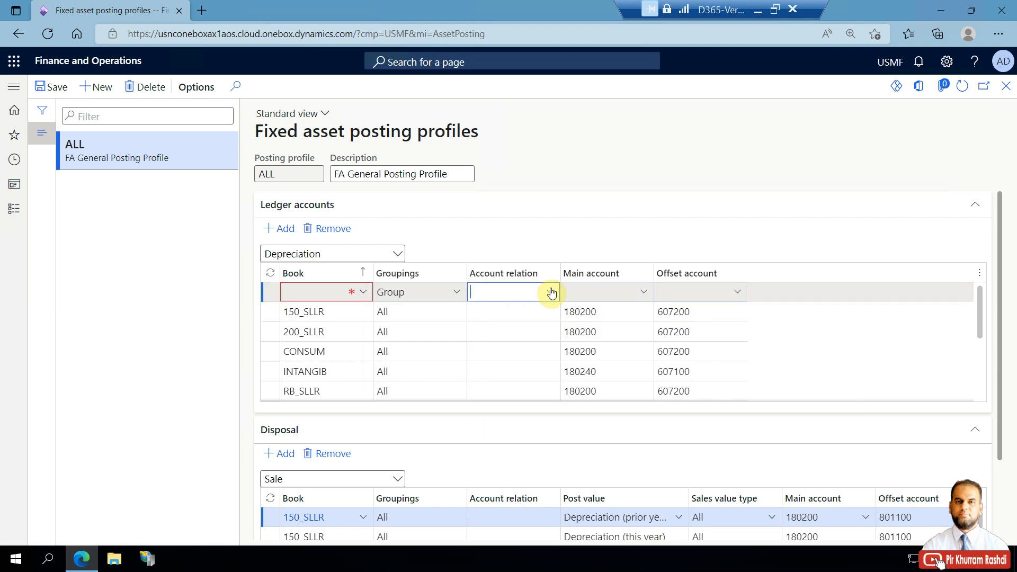
- Set the new depreciation line's grouping back to All and remove the line without assigning a book
{"action": "left_click", "coordinate": [450, 291]}
{"action": "left_click", "coordinate": [456, 292]}
{"action": "left_click", "coordinate": [392, 374]}
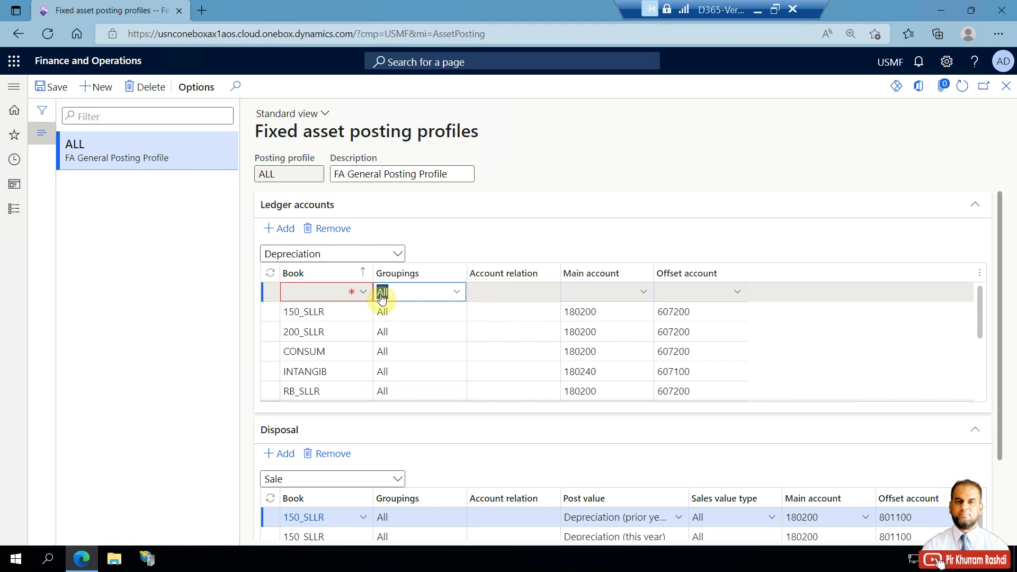
{"action": "left_click", "coordinate": [303, 294]}
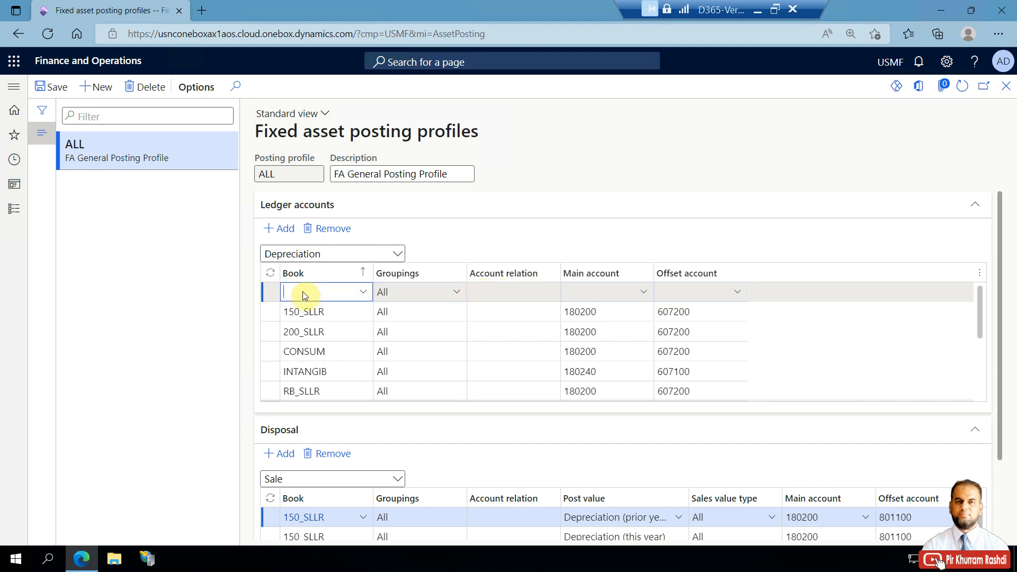
{"action": "left_click", "coordinate": [331, 229]}
- Show the Scrap disposal accounts of the ALL posting profile, and switch the disposal type back to Sale
{"action": "left_click_drag", "start_coordinate": [1006, 284], "coordinate": [1012, 364]}
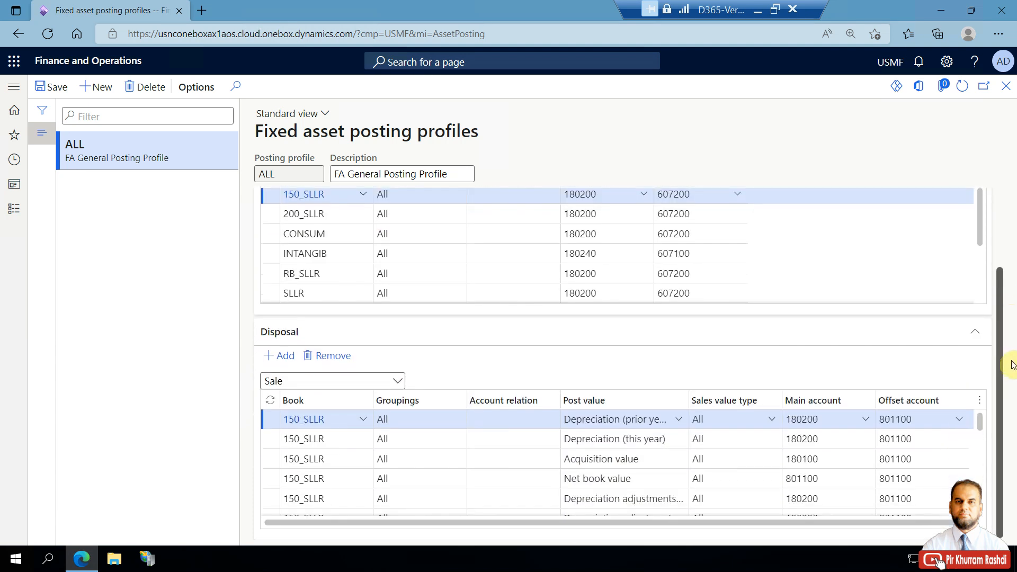
{"action": "left_click", "coordinate": [398, 381]}
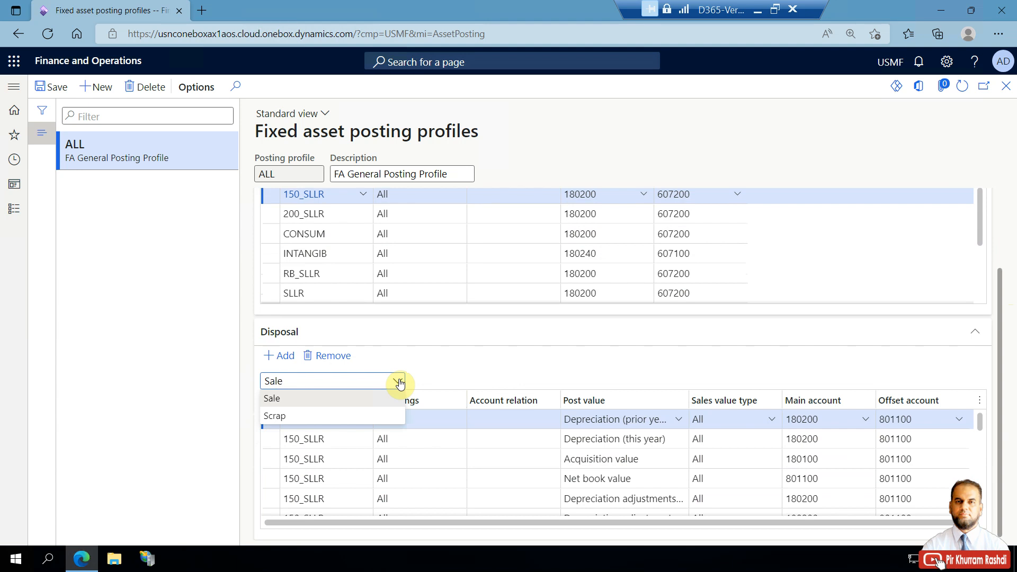
{"action": "left_click", "coordinate": [400, 382]}
{"action": "left_click", "coordinate": [399, 382]}
{"action": "left_click", "coordinate": [336, 413]}
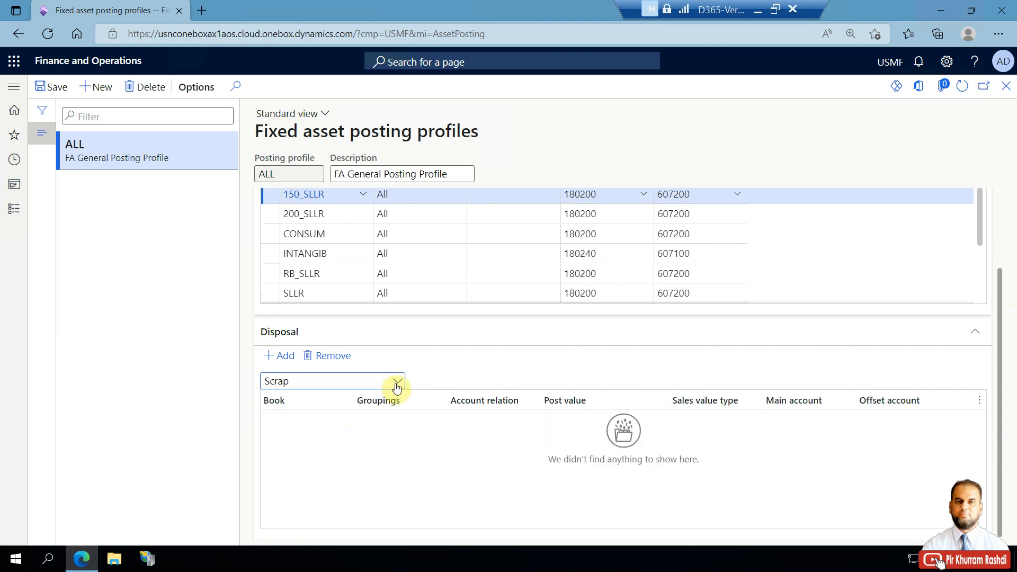
{"action": "left_click", "coordinate": [396, 382]}
{"action": "left_click", "coordinate": [360, 400]}
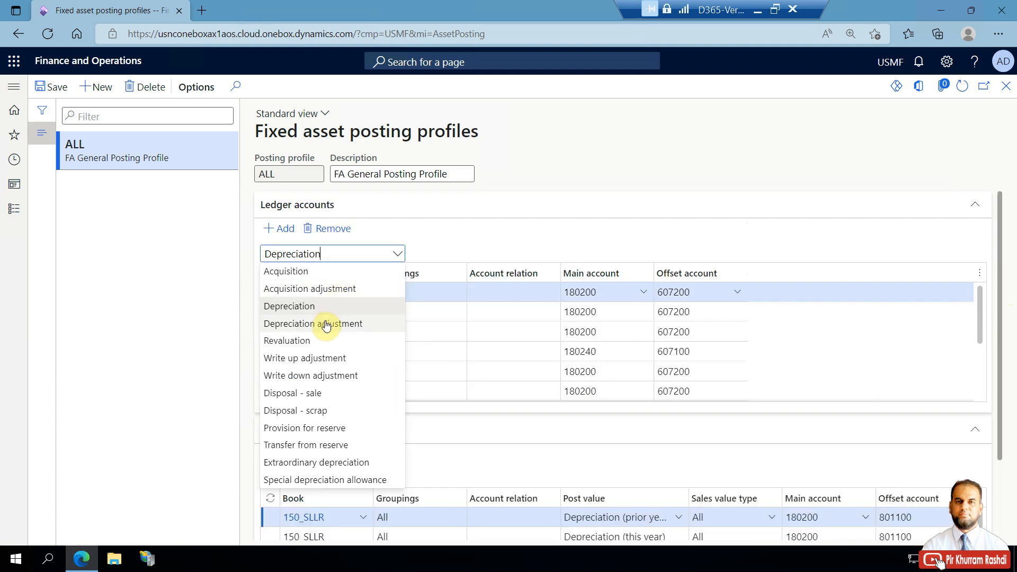
- Review the profile's ledger accounts for Depreciation adjustment, Acquisition adjustment, Acquisition and Revaluation, and look over the other transaction types
{"action": "left_click", "coordinate": [329, 322]}
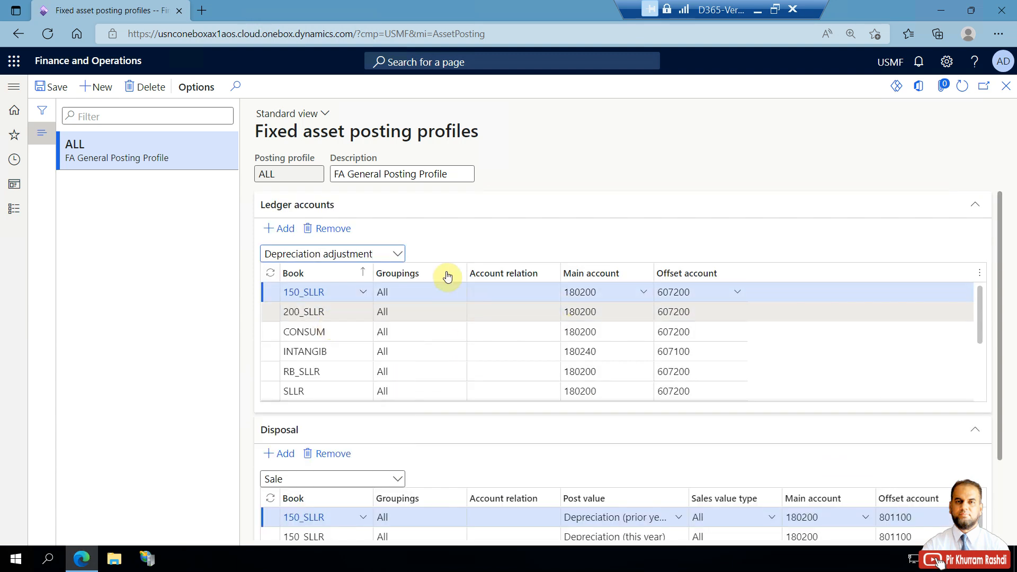
{"action": "left_click", "coordinate": [398, 254]}
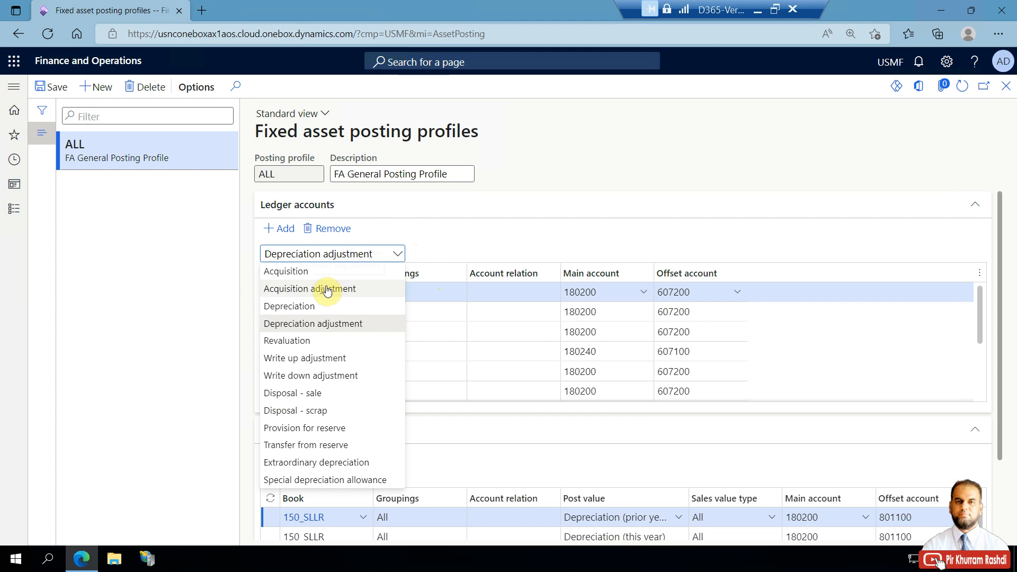
{"action": "left_click", "coordinate": [329, 288]}
{"action": "left_click", "coordinate": [398, 259]}
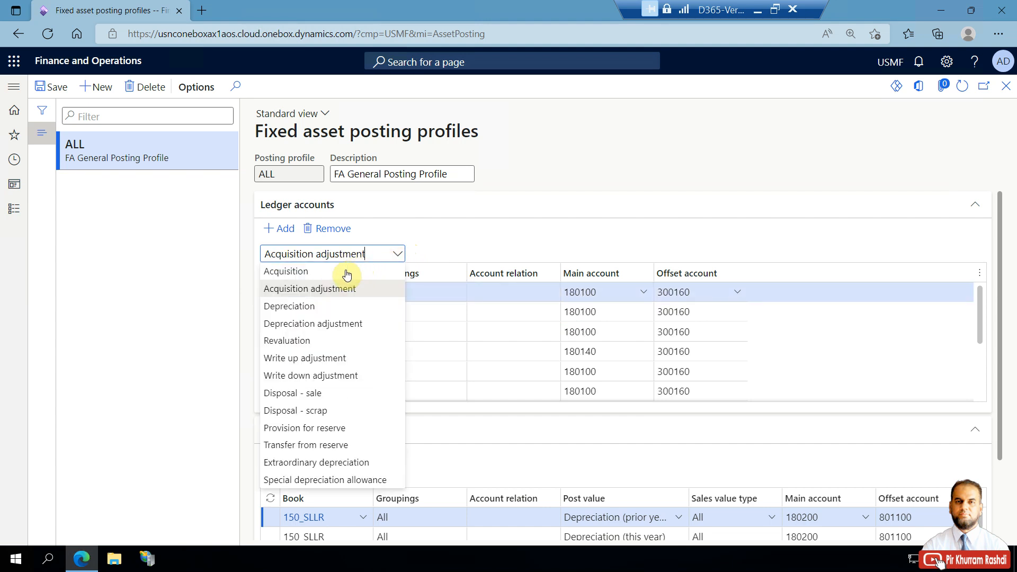
{"action": "left_click", "coordinate": [341, 272]}
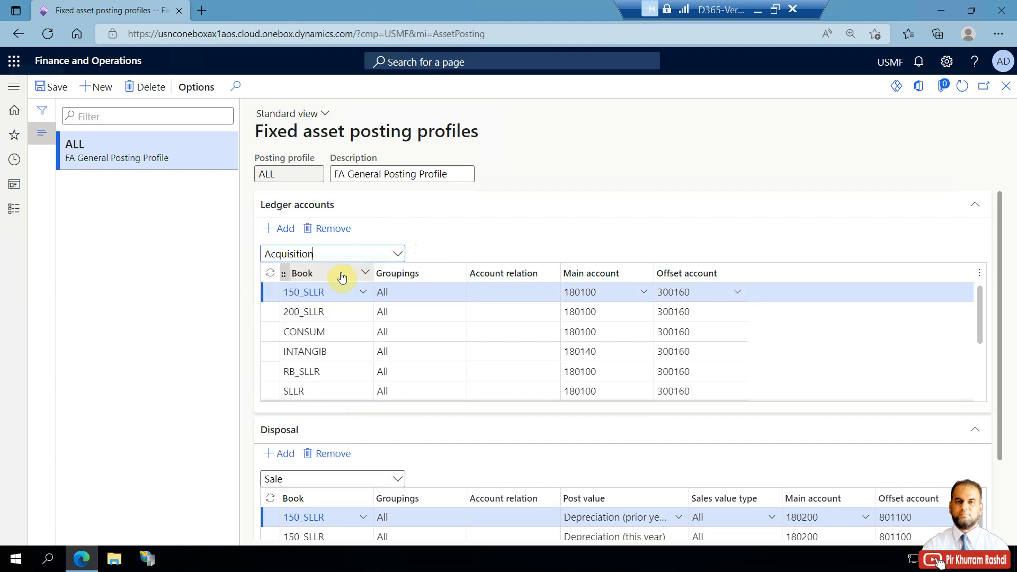
{"action": "left_click", "coordinate": [399, 254]}
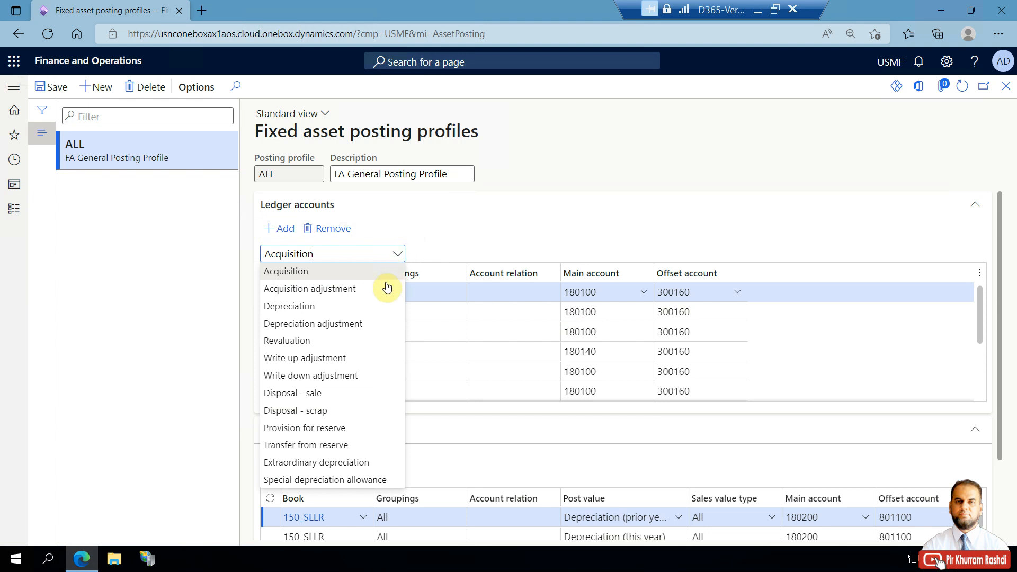
{"action": "left_click", "coordinate": [342, 340]}
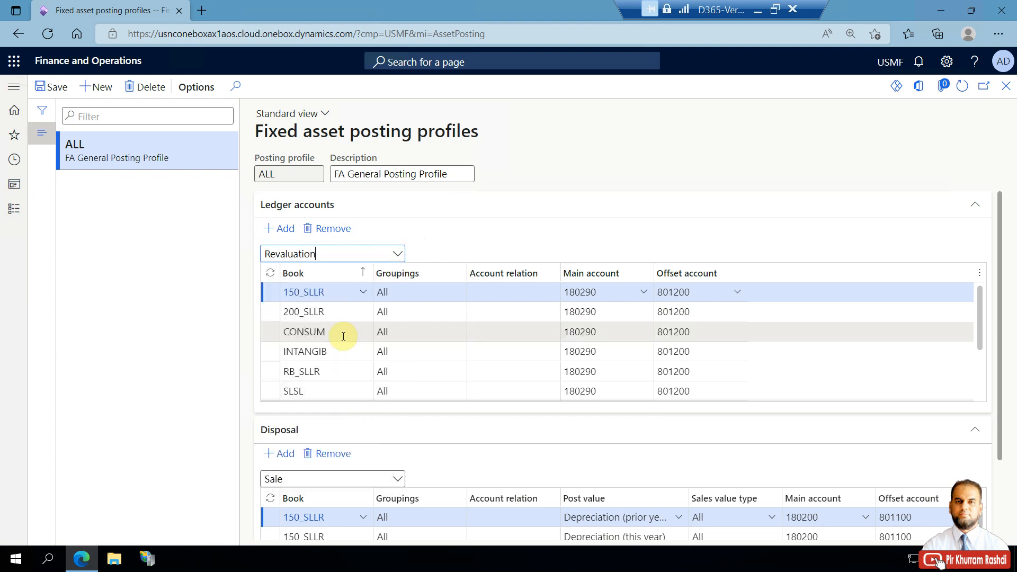
{"action": "left_click", "coordinate": [397, 254]}
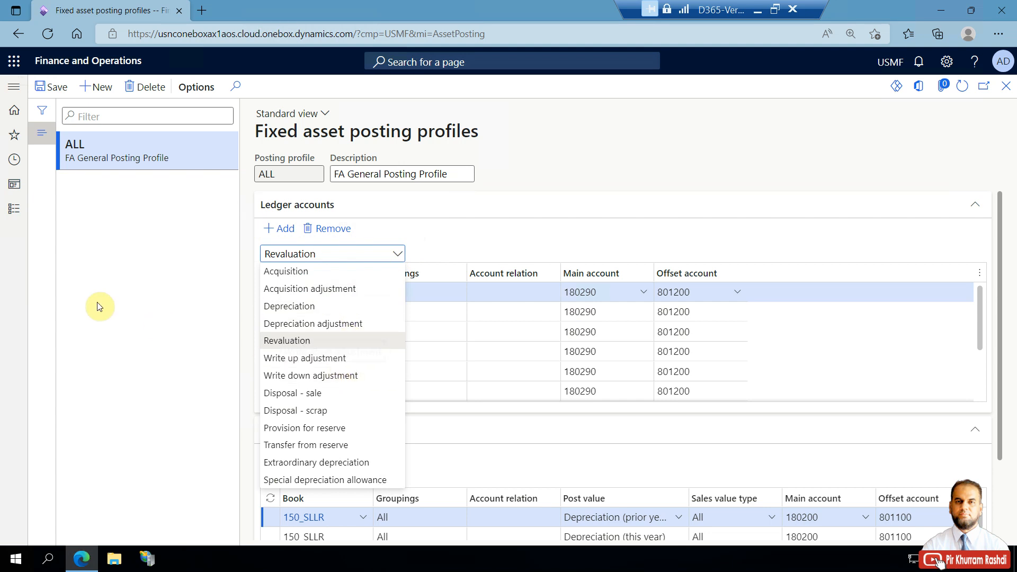
{"action": "left_click", "coordinate": [145, 261]}
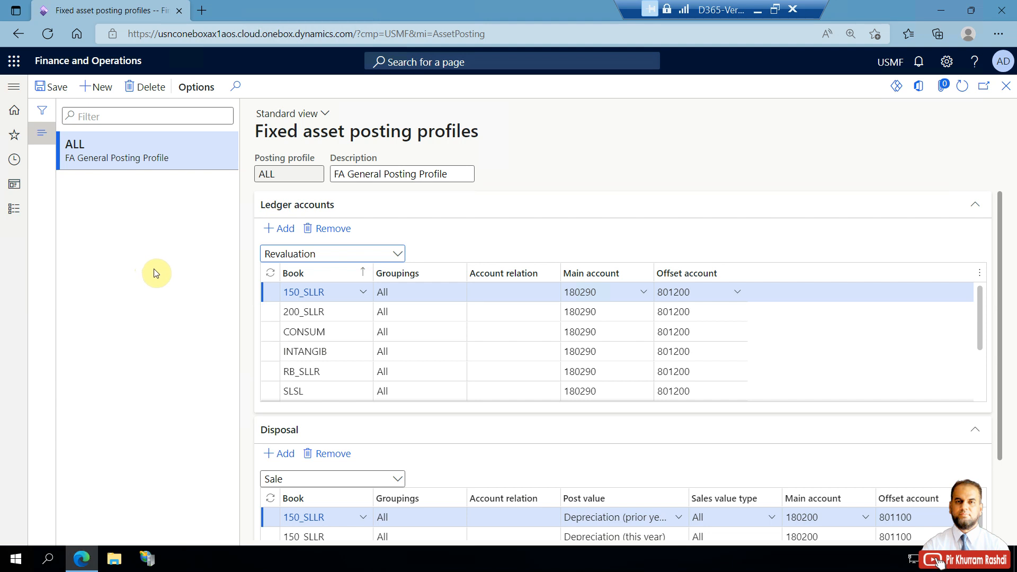
- Run the Fixed asset balances report from the module's transaction reports in accounting currency, with the screen as destination
{"action": "left_click", "coordinate": [15, 212]}
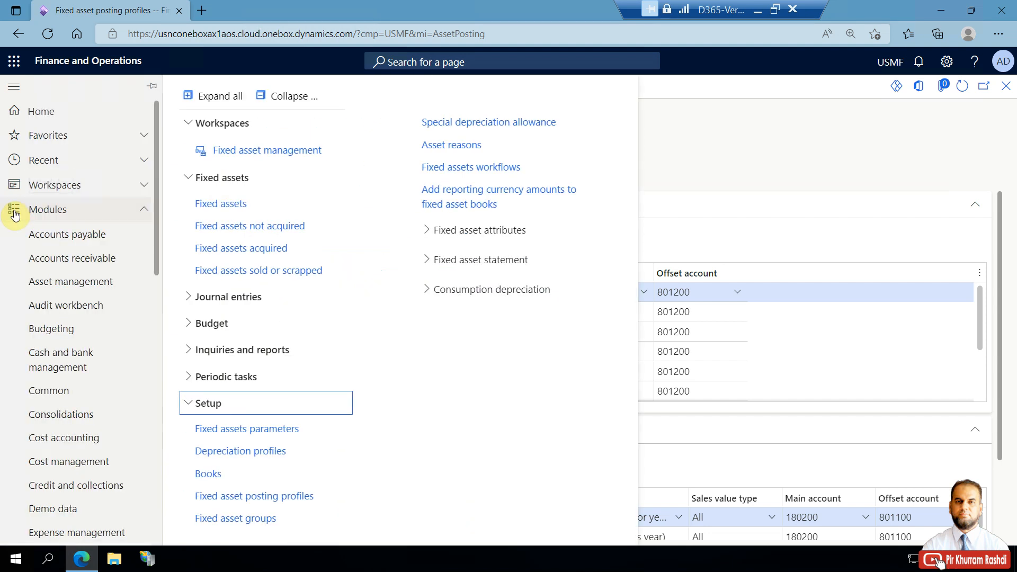
{"action": "left_click", "coordinate": [207, 359]}
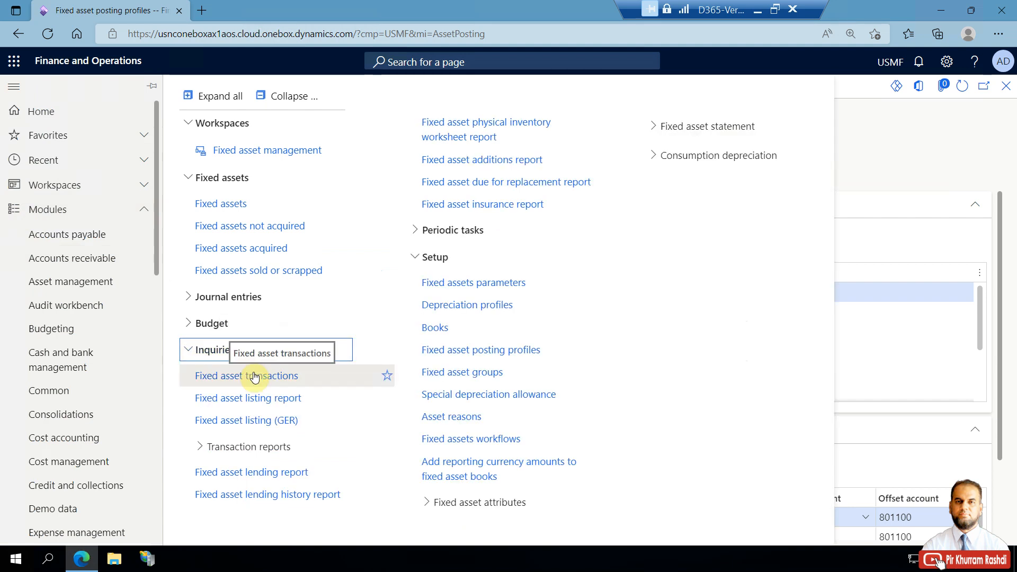
{"action": "left_click", "coordinate": [258, 446]}
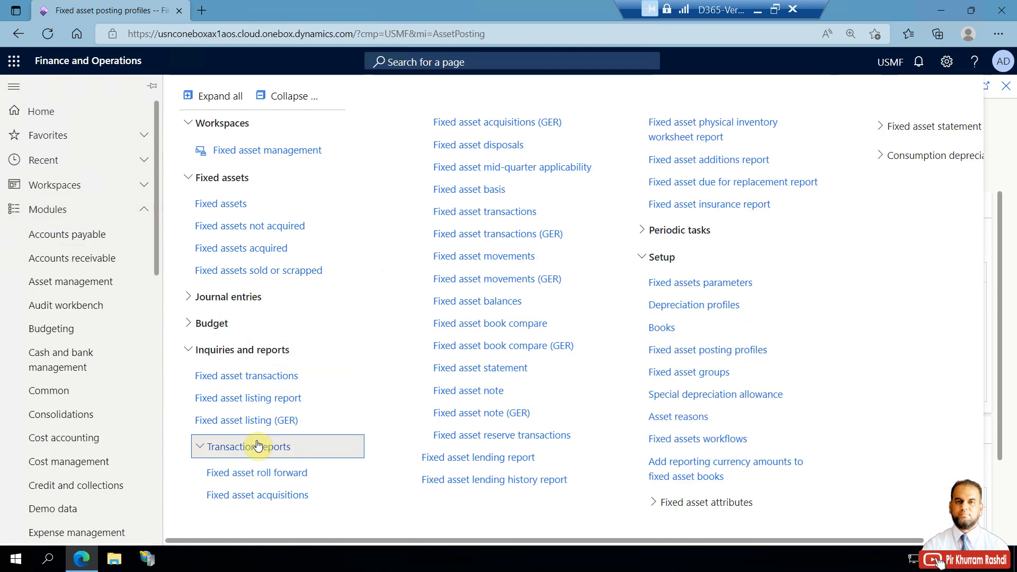
{"action": "left_click", "coordinate": [476, 302]}
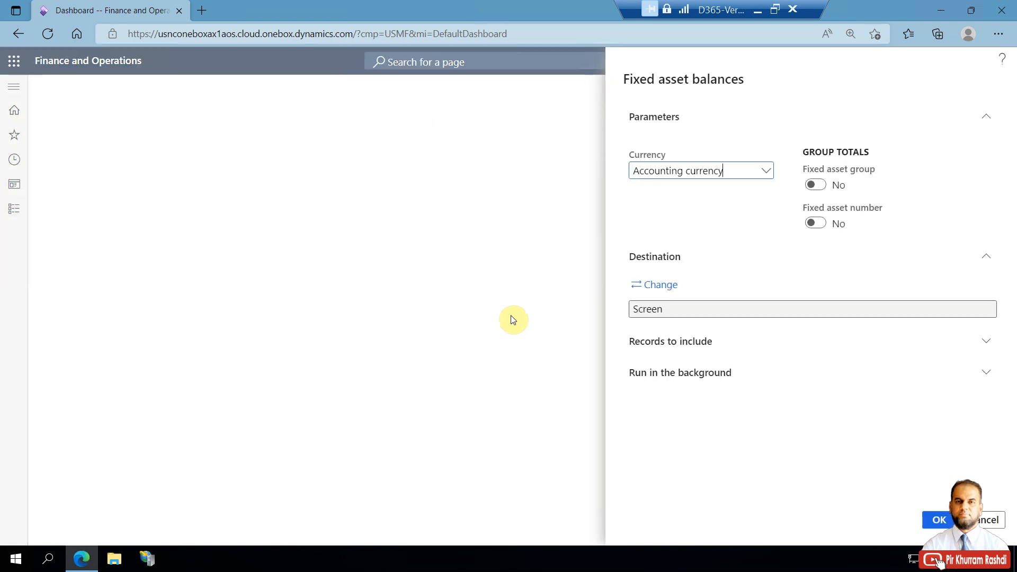
{"action": "left_click", "coordinate": [934, 518]}
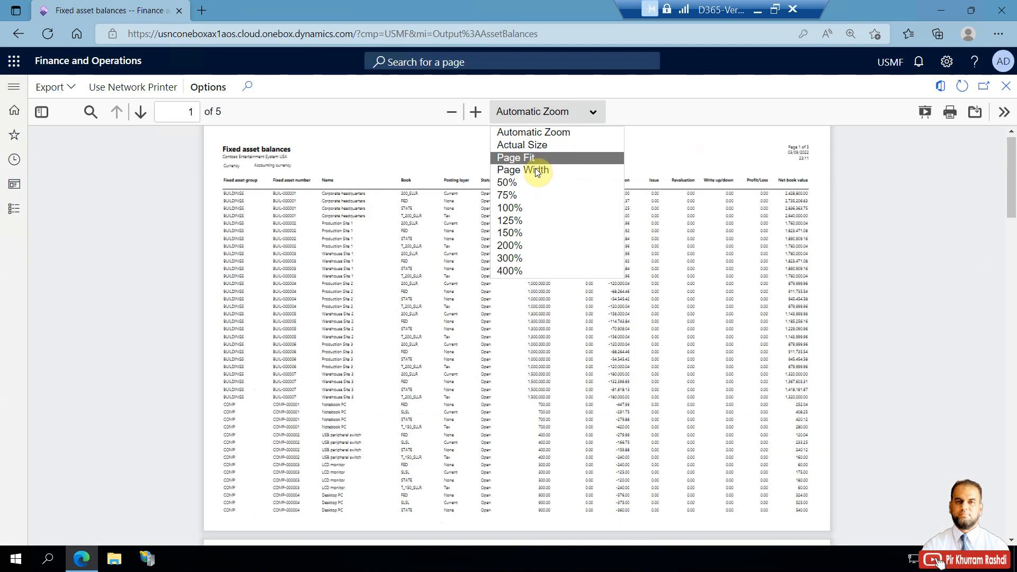
- Fit the Fixed asset balances report to page width and examine the books listed for asset BUIL-000001
{"action": "left_click", "coordinate": [536, 170]}
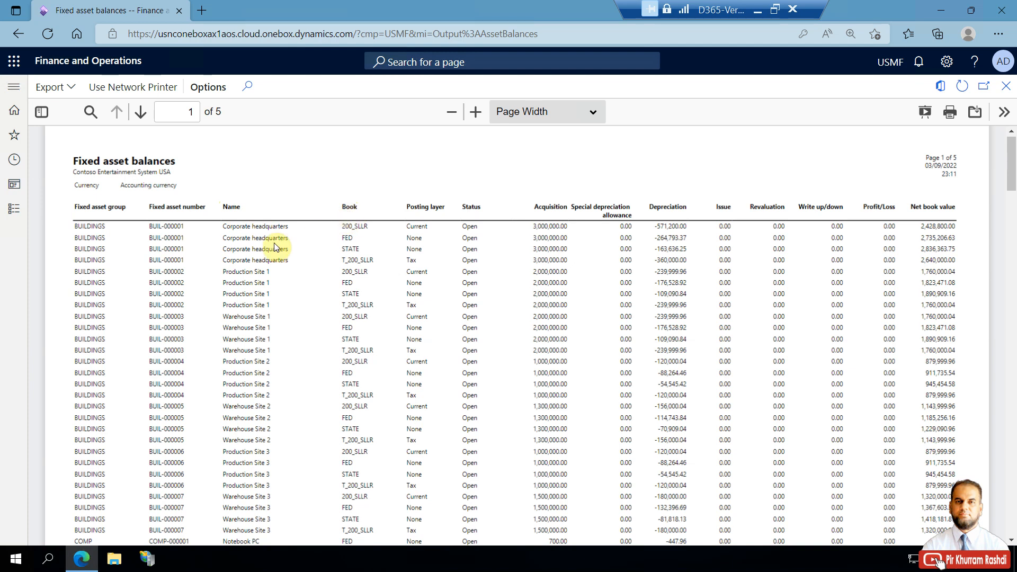
{"action": "left_click_drag", "start_coordinate": [151, 227], "coordinate": [229, 263]}
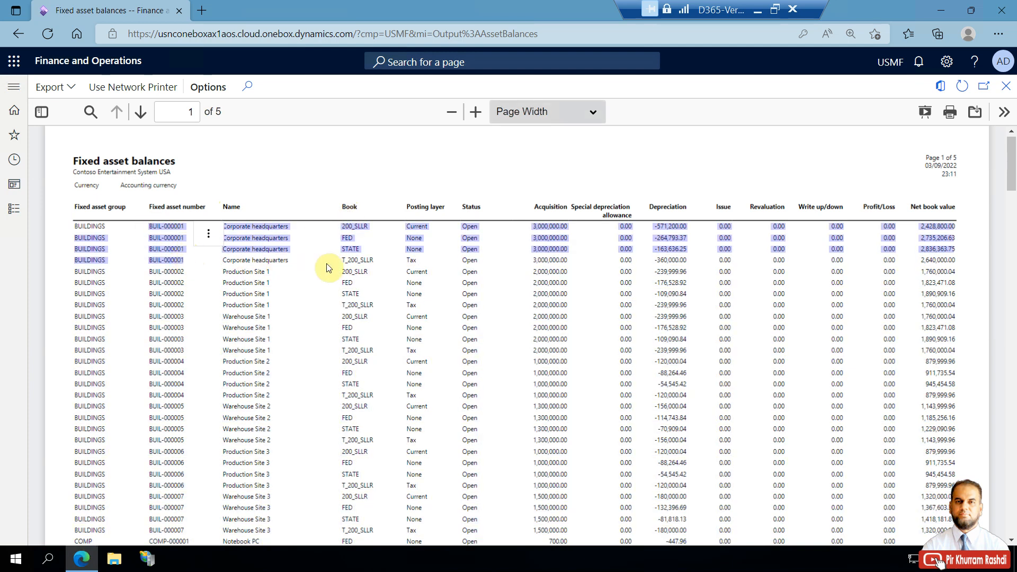
{"action": "left_click", "coordinate": [344, 262]}
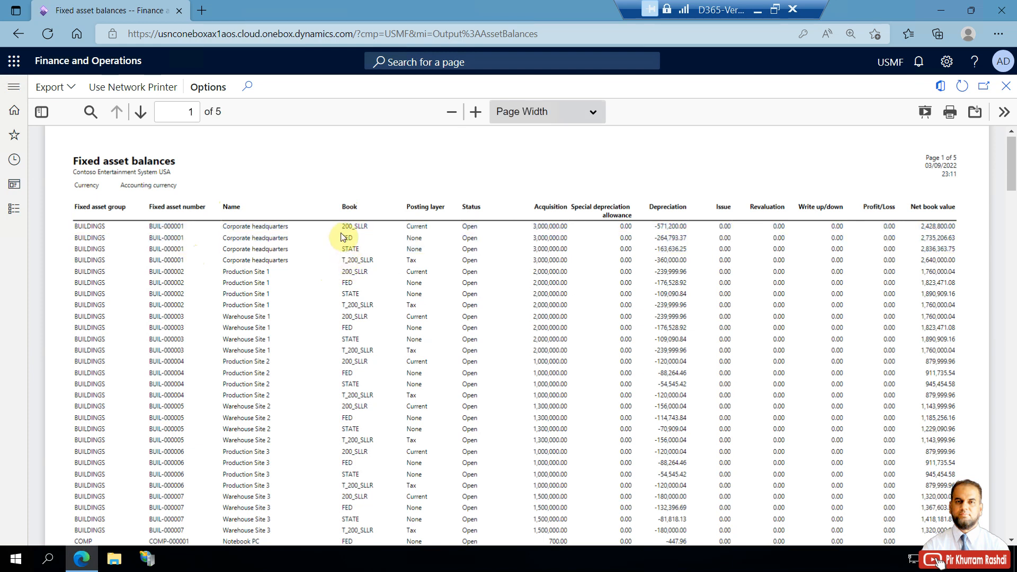
{"action": "left_click_drag", "start_coordinate": [345, 227], "coordinate": [360, 249]}
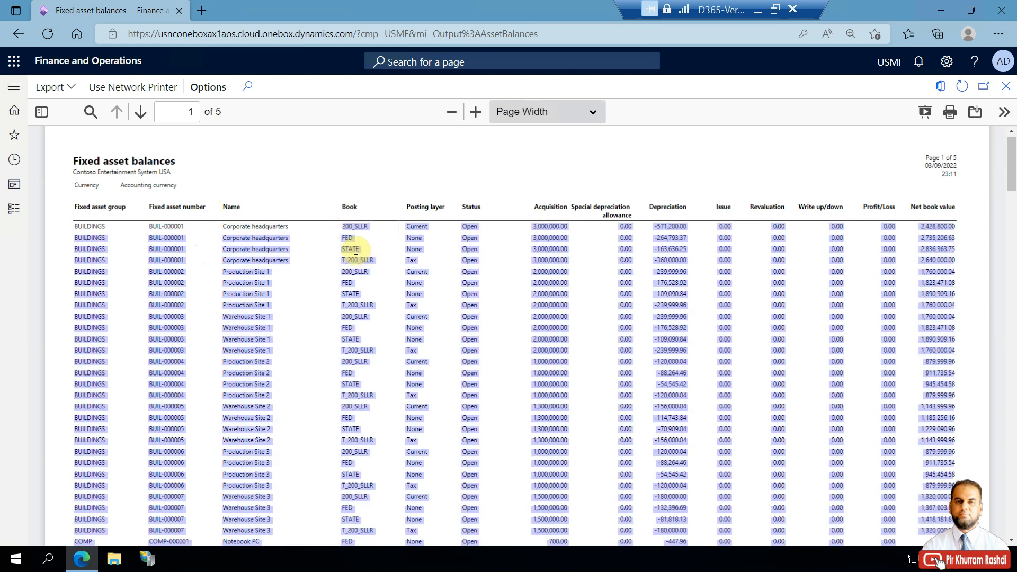
{"action": "left_click", "coordinate": [354, 249]}
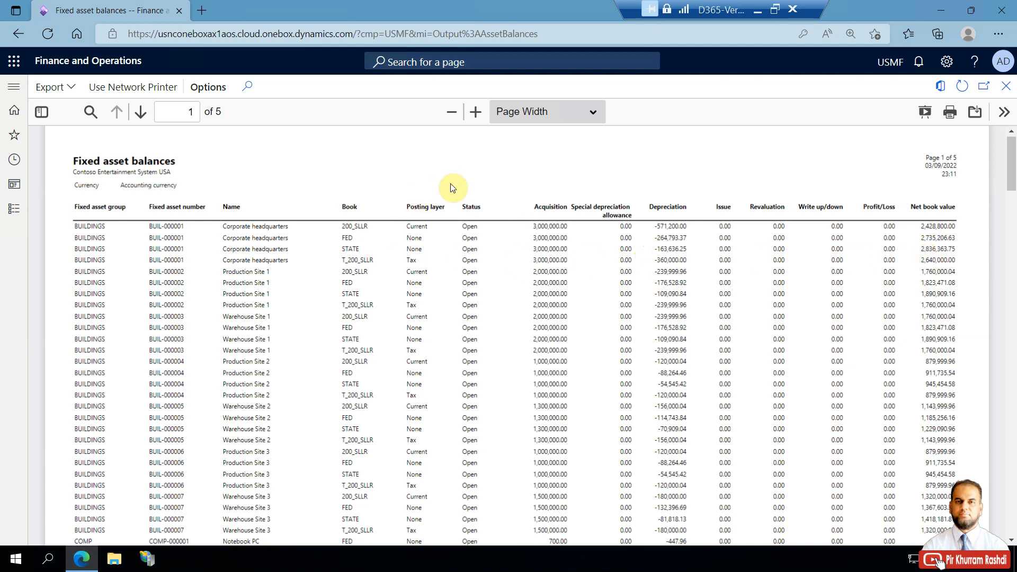
- Enlarge the Fixed asset balances report to 150% to examine all its columns through Net book value, and set the zoom to 100%
{"action": "left_click", "coordinate": [562, 113]}
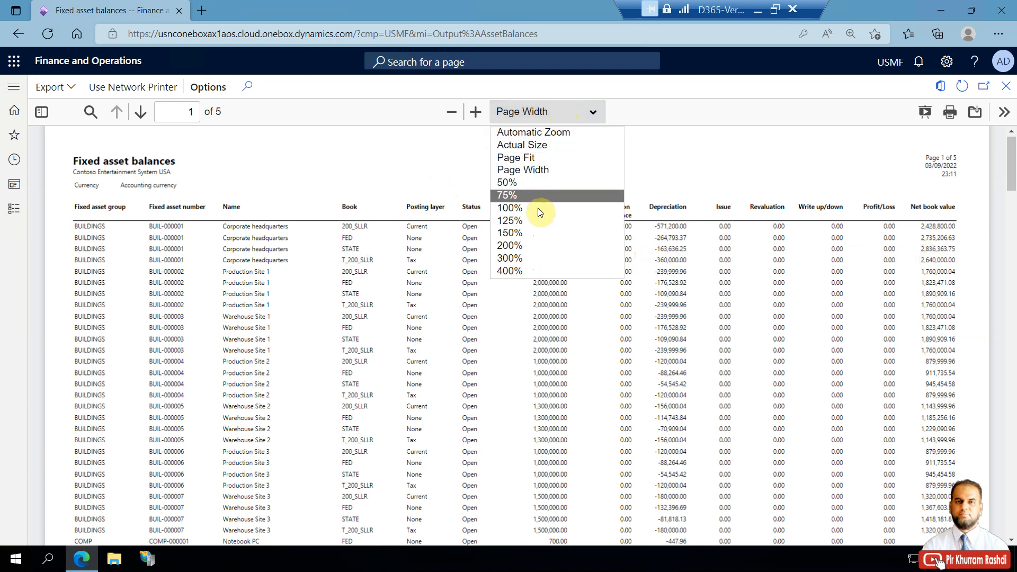
{"action": "left_click", "coordinate": [551, 232]}
{"action": "scroll", "coordinate": [1012, 162], "scroll_direction": "up", "scroll_amount": 5}
{"action": "scroll", "coordinate": [1013, 161], "scroll_direction": "down", "scroll_amount": 2}
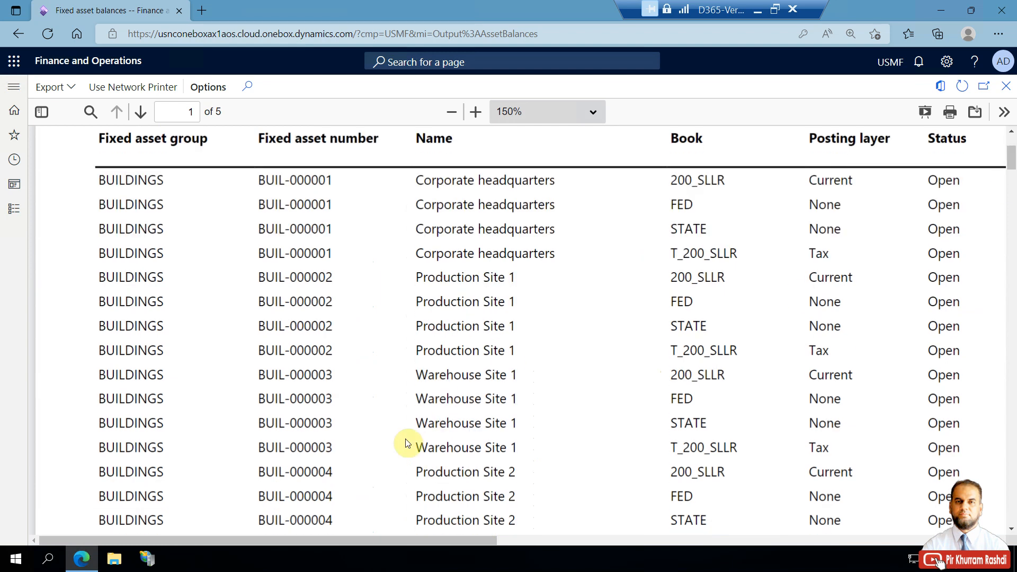
{"action": "left_click_drag", "start_coordinate": [364, 539], "coordinate": [844, 548]}
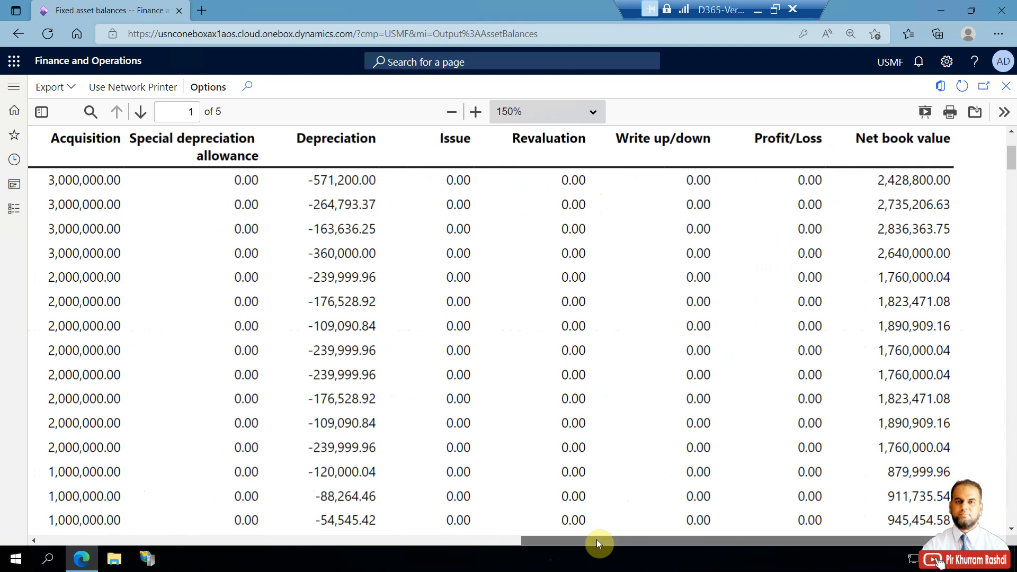
{"action": "left_click_drag", "start_coordinate": [597, 540], "coordinate": [105, 499]}
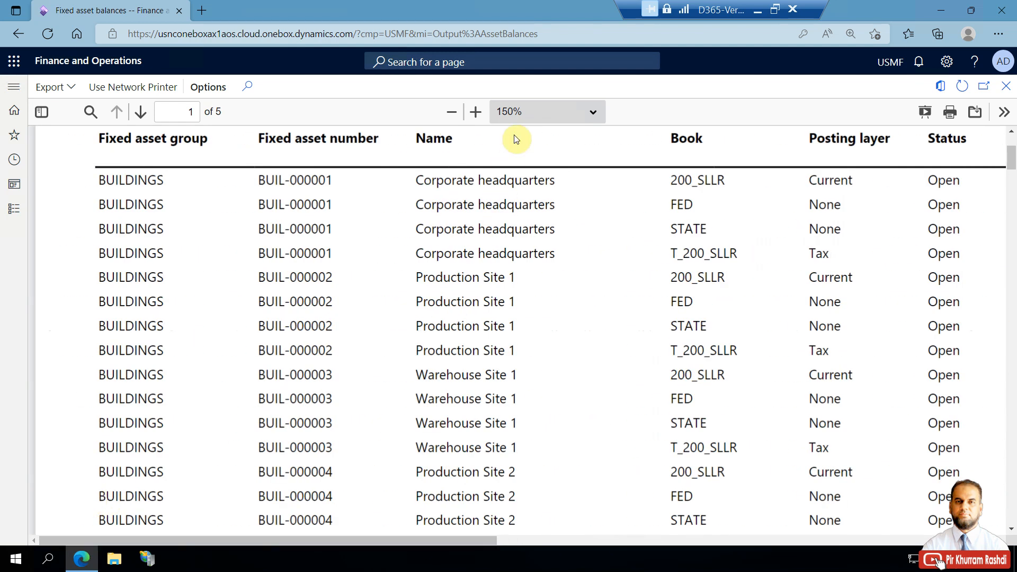
{"action": "left_click", "coordinate": [523, 111]}
{"action": "left_click", "coordinate": [523, 206]}
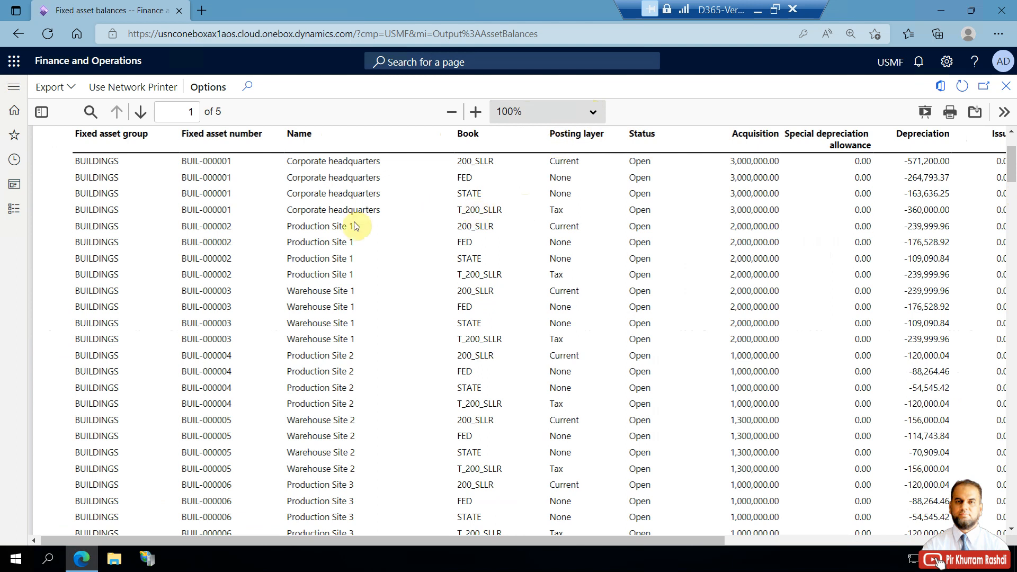
- Open the Fixed asset transactions inquiry of the Fixed assets module and look through the listed transactions
{"action": "left_click", "coordinate": [20, 209]}
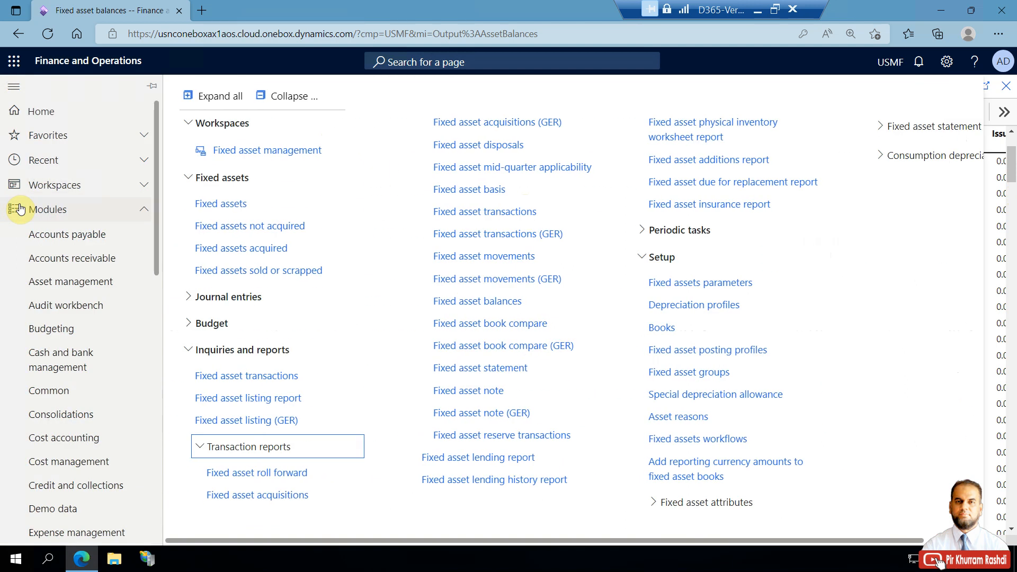
{"action": "left_click", "coordinate": [215, 374]}
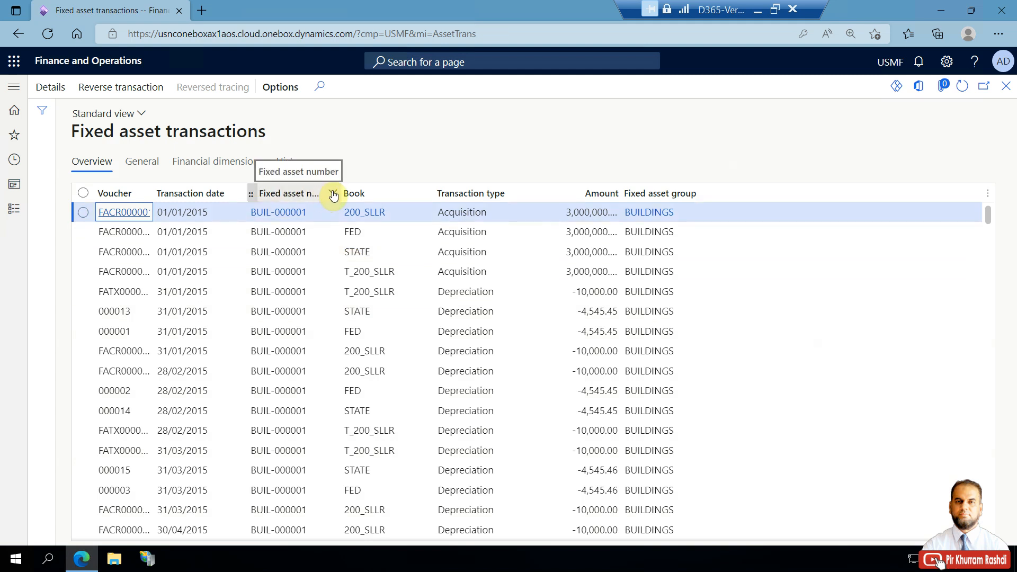
{"action": "scroll", "coordinate": [334, 312], "scroll_direction": "down", "scroll_amount": 8}
{"action": "scroll", "coordinate": [334, 313], "scroll_direction": "down", "scroll_amount": 15}
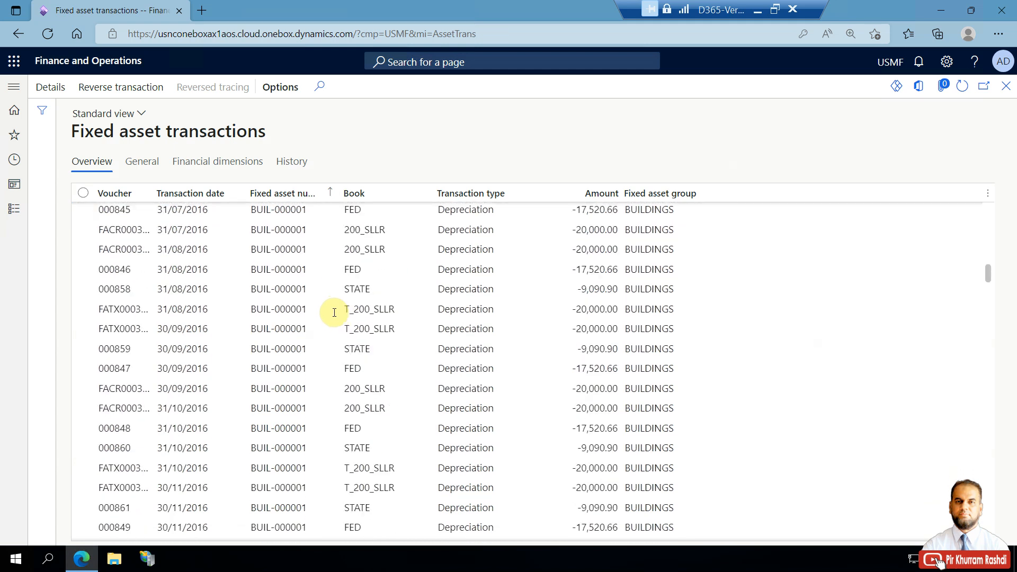
{"action": "scroll", "coordinate": [334, 312], "scroll_direction": "down", "scroll_amount": 5}
{"action": "scroll", "coordinate": [334, 312], "scroll_direction": "down", "scroll_amount": 20}
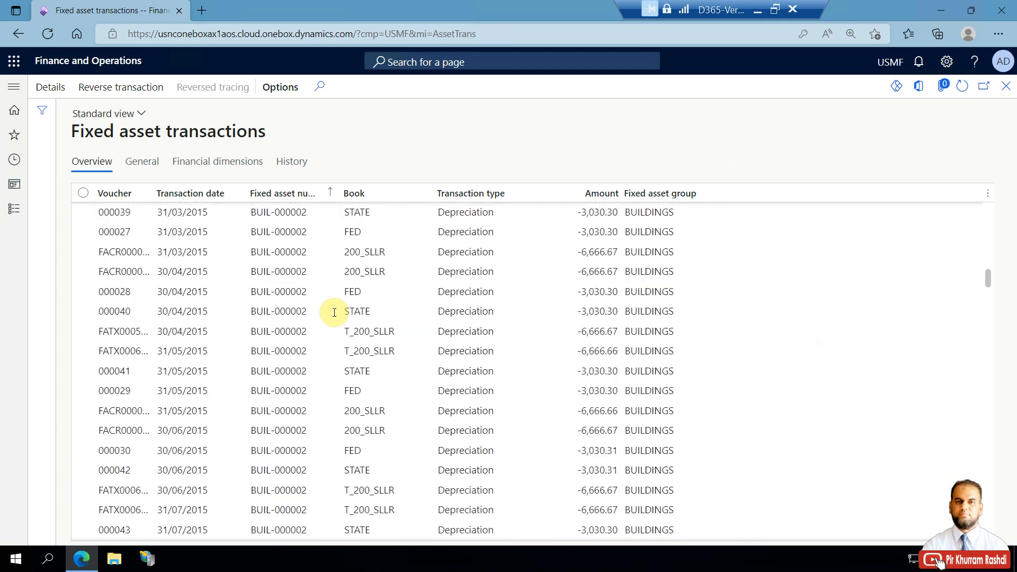
{"action": "scroll", "coordinate": [334, 312], "scroll_direction": "up", "scroll_amount": 5}
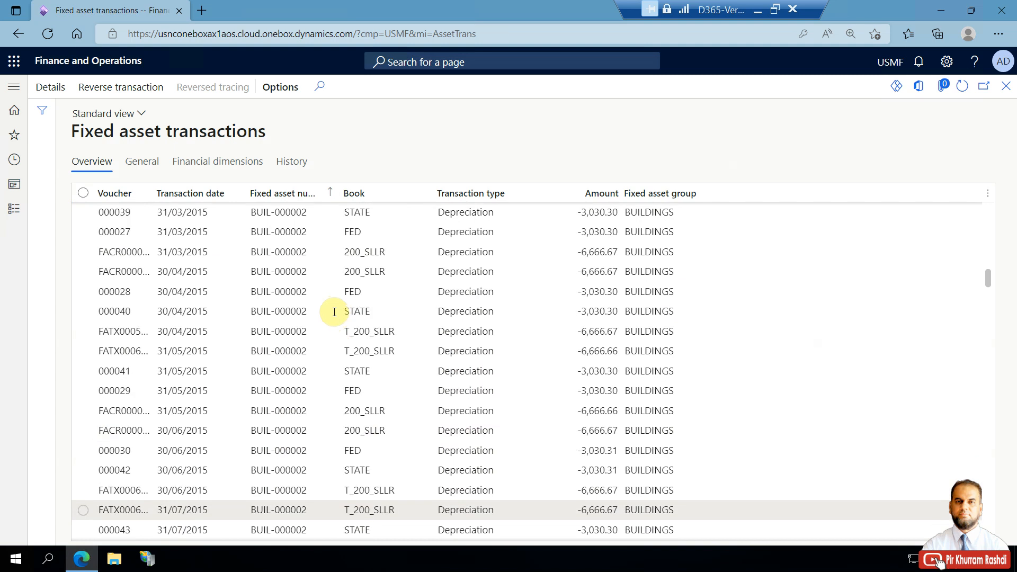
{"action": "scroll", "coordinate": [334, 312], "scroll_direction": "up", "scroll_amount": 20}
- Filter the fixed asset transactions to fixed asset numbers beginning with BUIL-000001, copying the number from the first row
{"action": "left_click", "coordinate": [311, 219]}
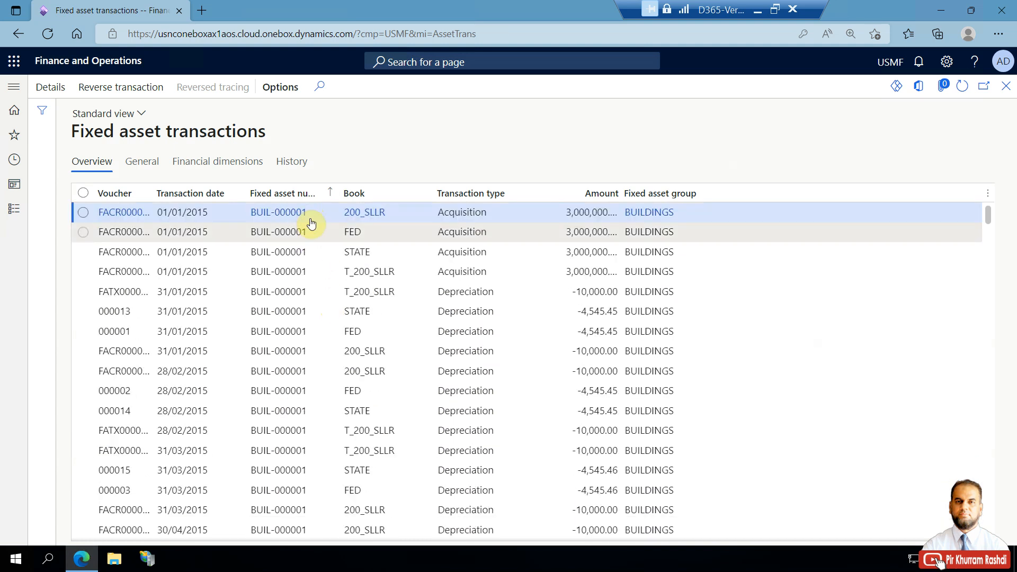
{"action": "left_click", "coordinate": [283, 212]}
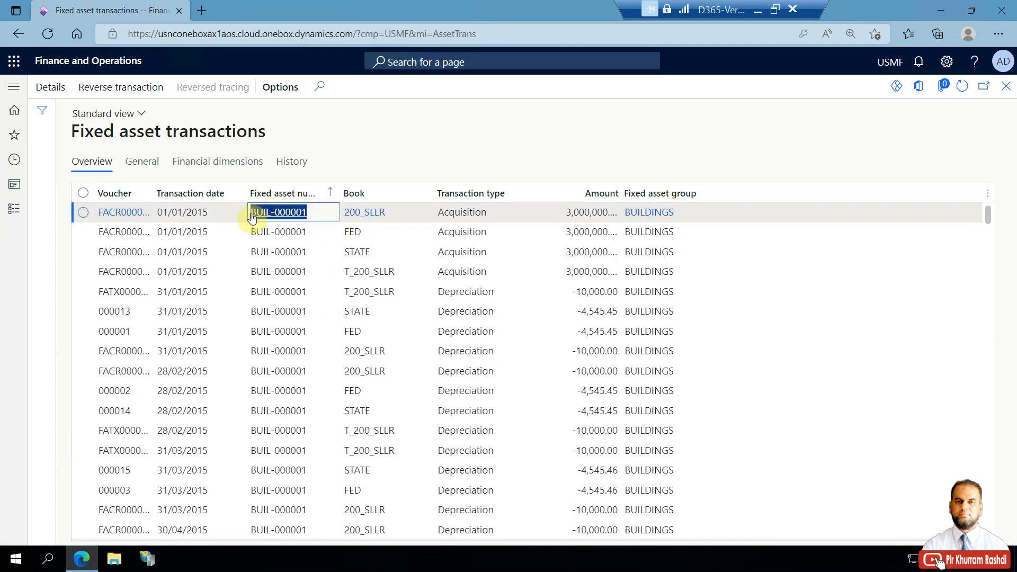
{"action": "right_click", "coordinate": [252, 217]}
{"action": "left_click", "coordinate": [355, 160]}
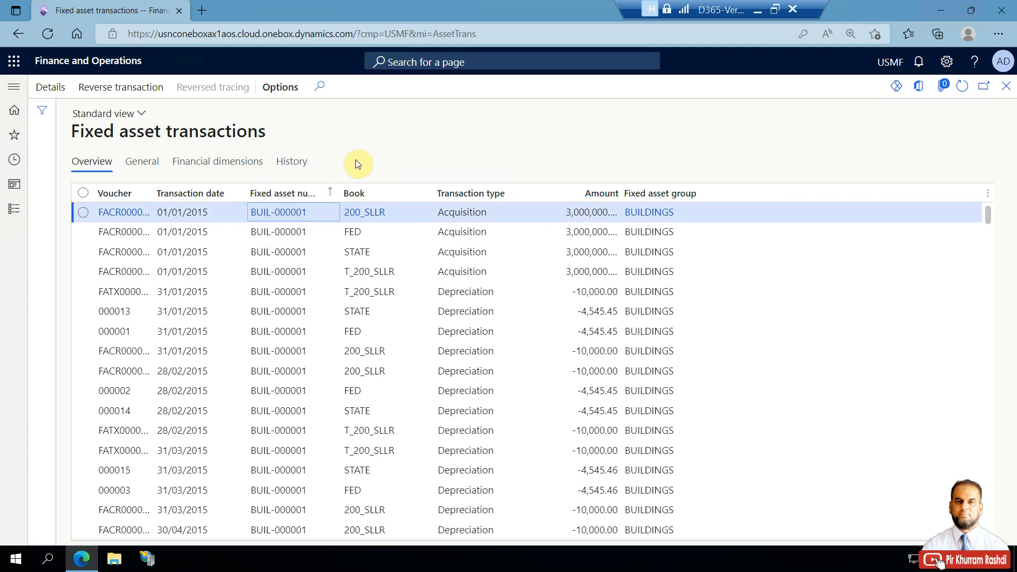
{"action": "left_click", "coordinate": [333, 194]}
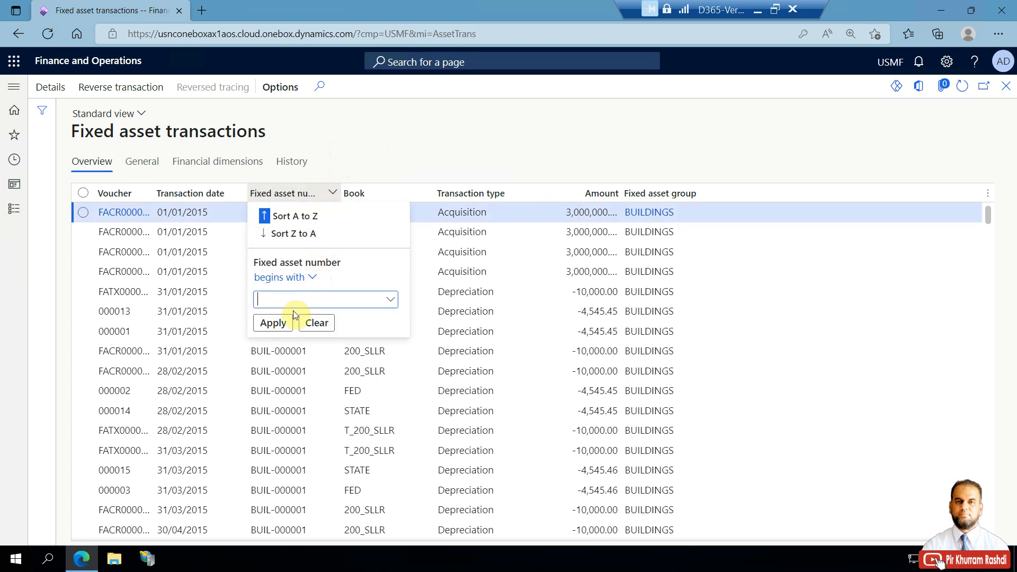
{"action": "left_click", "coordinate": [313, 215]}
{"action": "key", "text": "ctrl+c"}
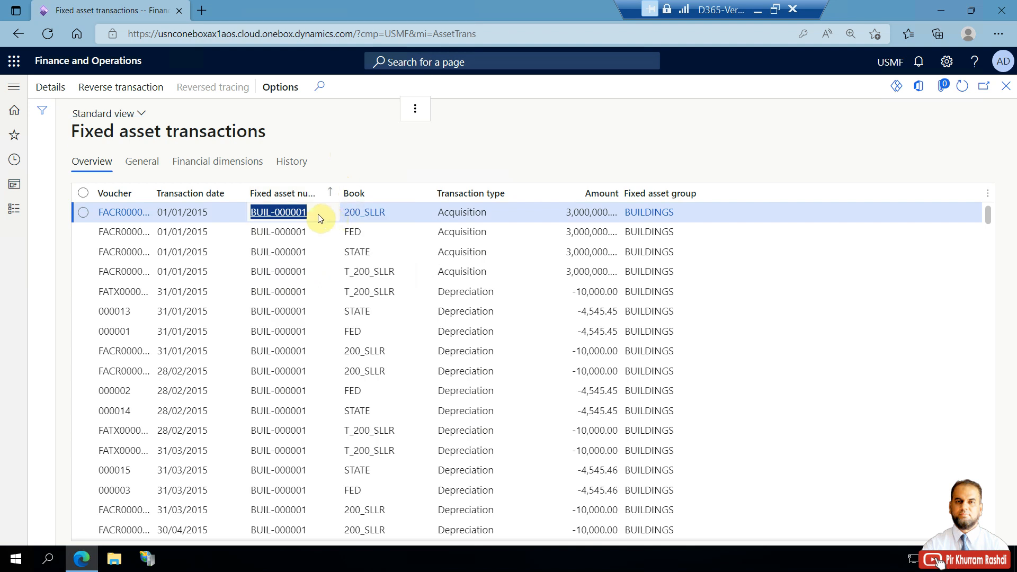
{"action": "right_click", "coordinate": [314, 215]}
{"action": "left_click", "coordinate": [334, 223]}
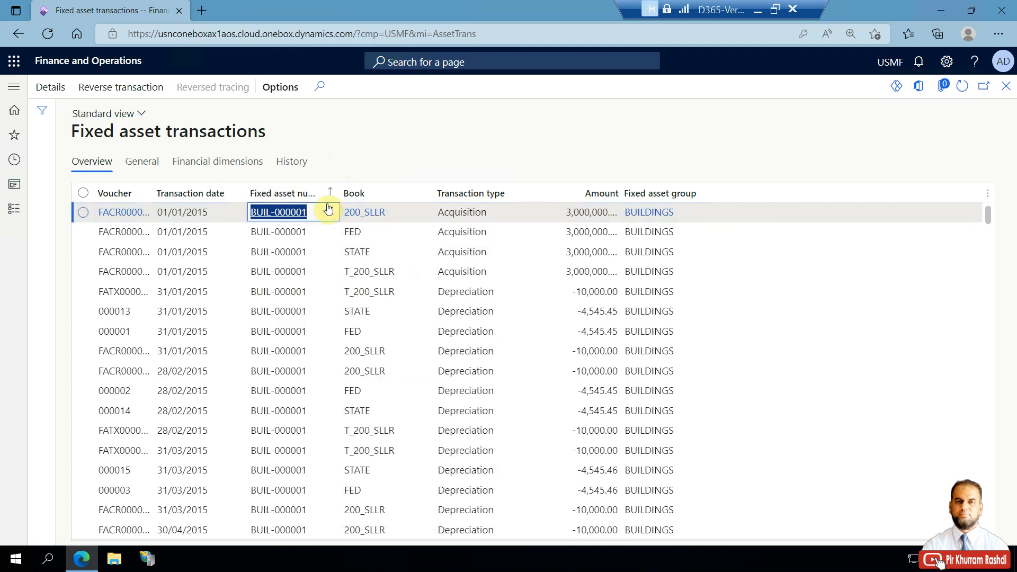
{"action": "left_click", "coordinate": [333, 194]}
{"action": "key", "text": "ctrl+v"}
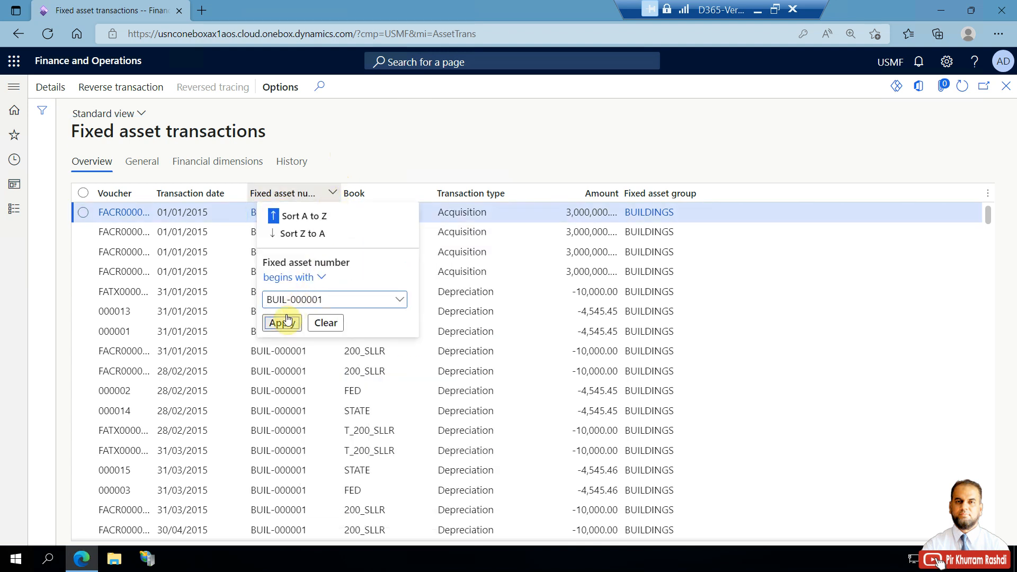
{"action": "left_click", "coordinate": [285, 319]}
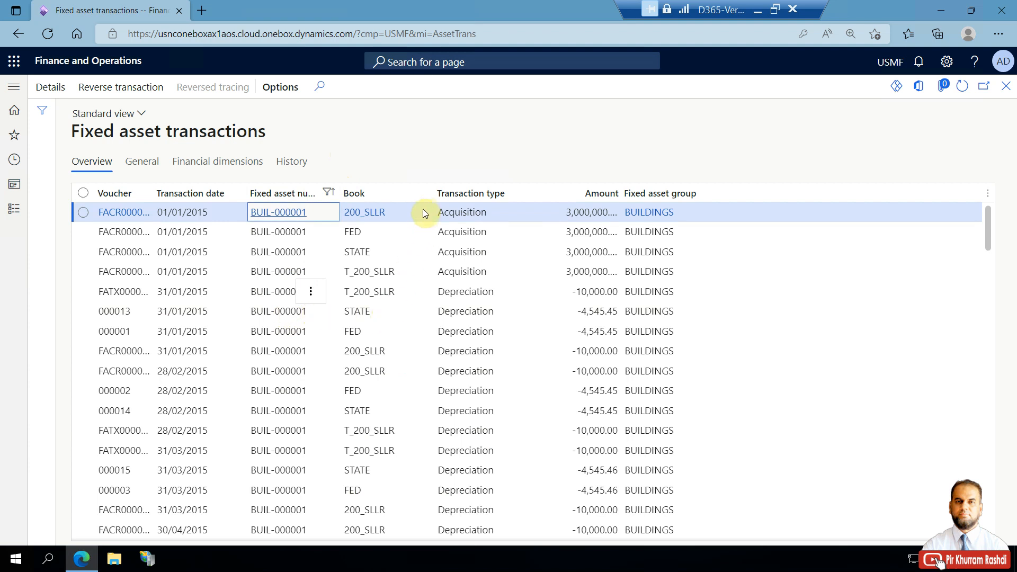
- Filter the transactions further by book 200_SLLR, copying the book from the first row
{"action": "left_click", "coordinate": [395, 212]}
{"action": "key", "text": "ctrl+c"}
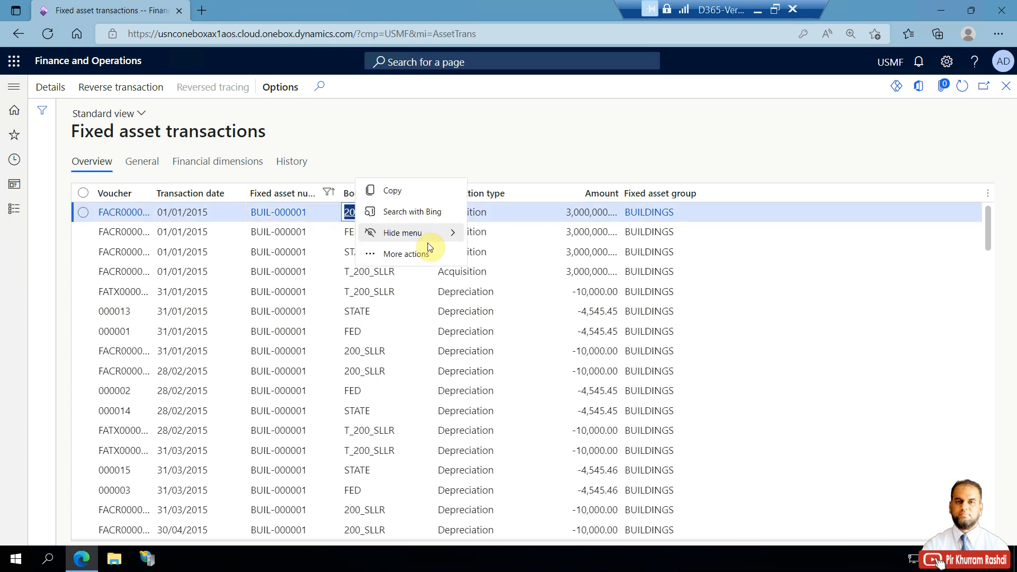
{"action": "left_click", "coordinate": [427, 194]}
{"action": "left_click", "coordinate": [426, 194]}
{"action": "left_click", "coordinate": [386, 297]}
{"action": "key", "text": "ctrl+v"}
{"action": "left_click", "coordinate": [379, 320]}
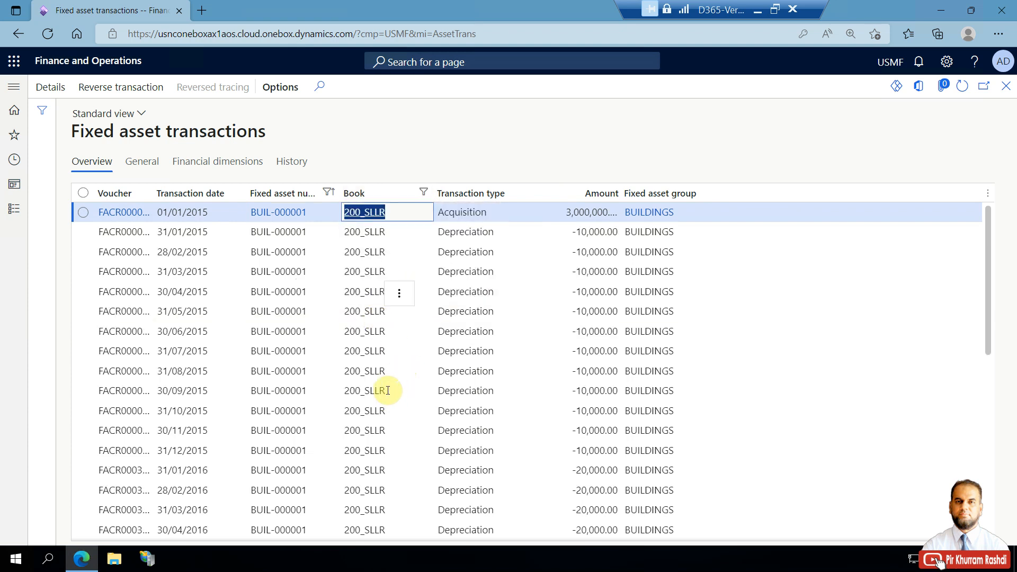
- Review the filtered acquisition and depreciation transactions and widen the Voucher column to show full voucher numbers
{"action": "scroll", "coordinate": [388, 393], "scroll_direction": "down", "scroll_amount": 10}
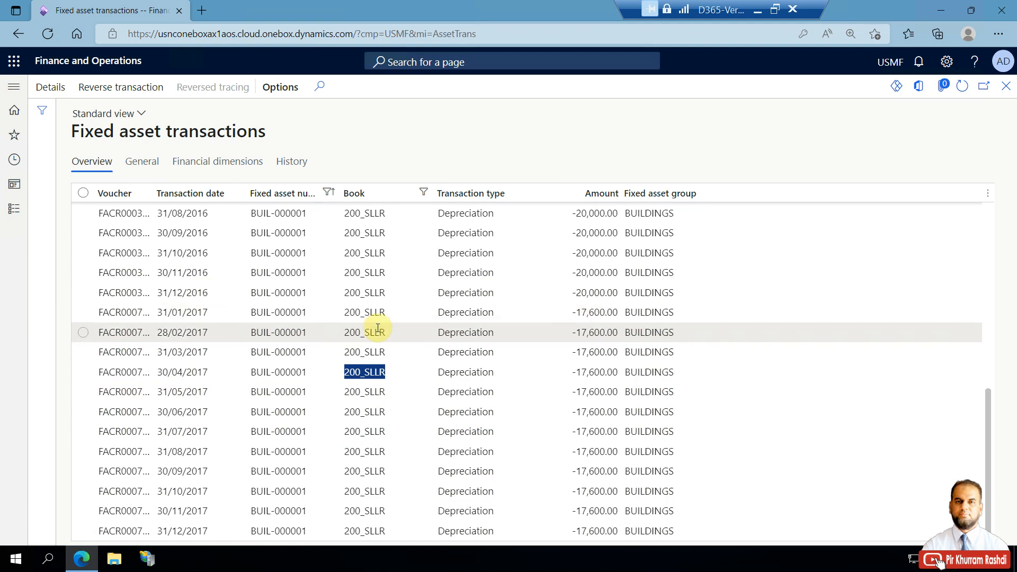
{"action": "scroll", "coordinate": [377, 329], "scroll_direction": "up", "scroll_amount": 10}
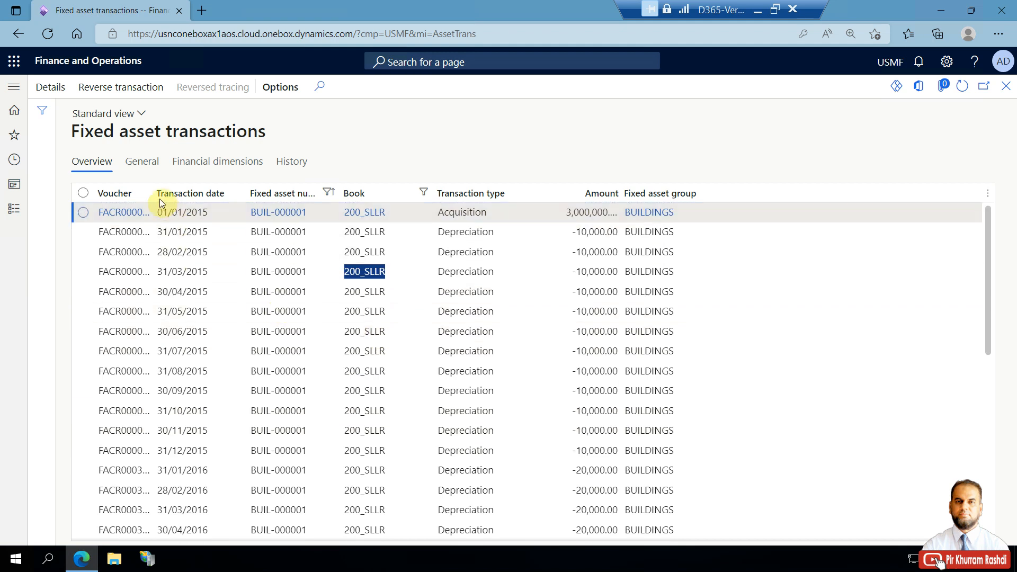
{"action": "left_click_drag", "start_coordinate": [154, 194], "coordinate": [209, 273]}
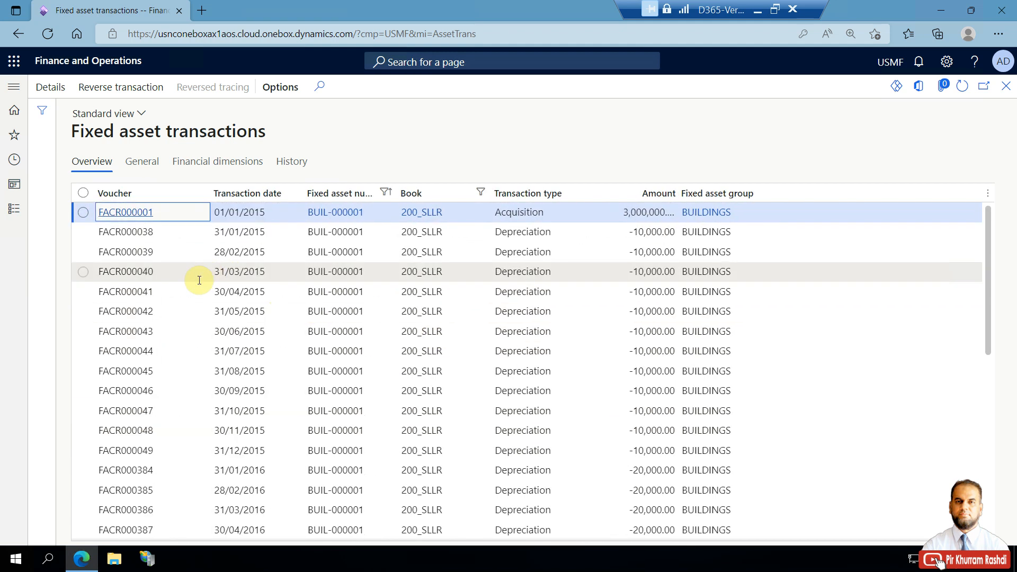
- Run the Fixed asset listing report from the module's inquiries and reports, with the screen as destination
{"action": "left_click", "coordinate": [14, 210]}
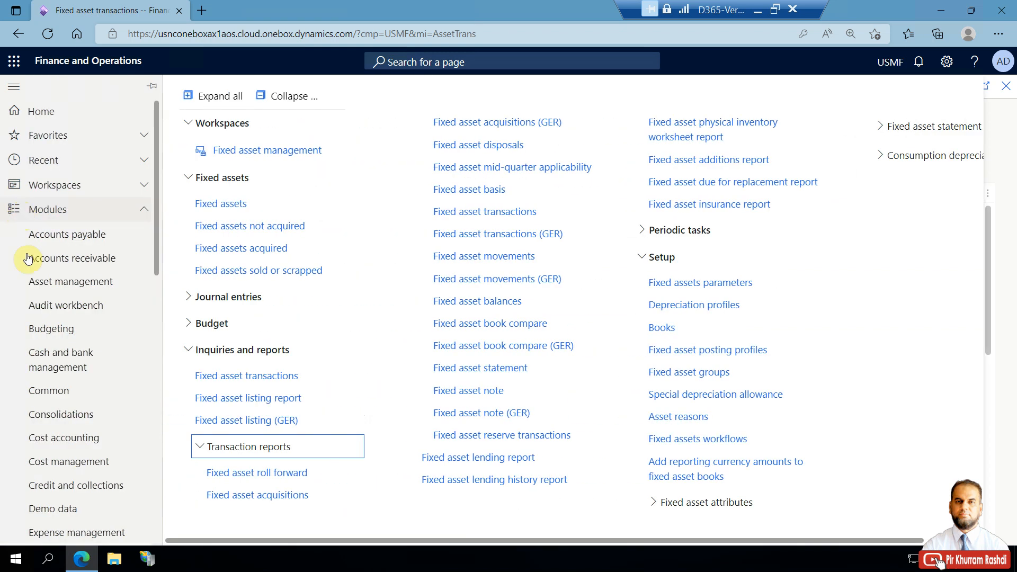
{"action": "left_click", "coordinate": [257, 398]}
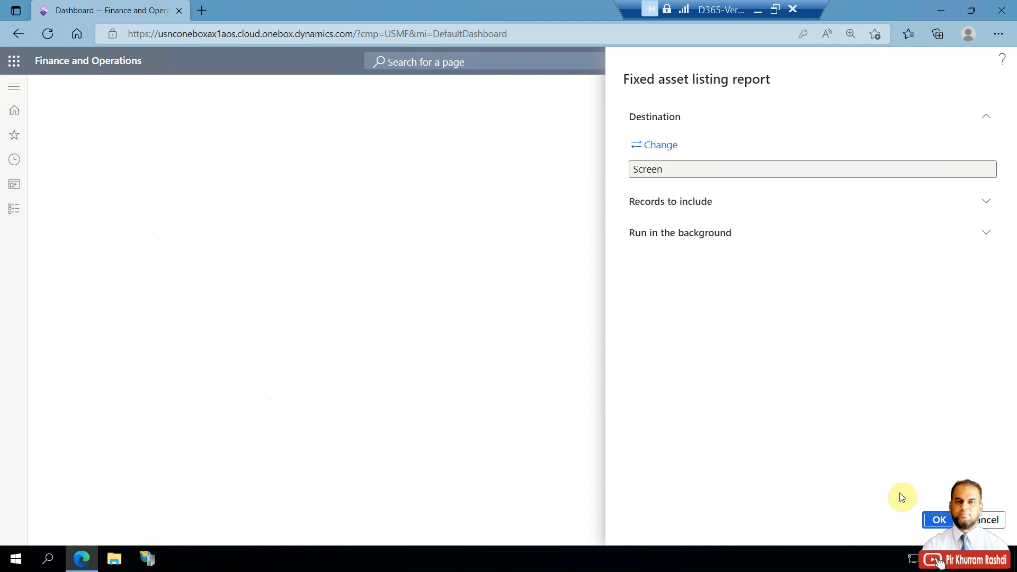
{"action": "left_click", "coordinate": [947, 518]}
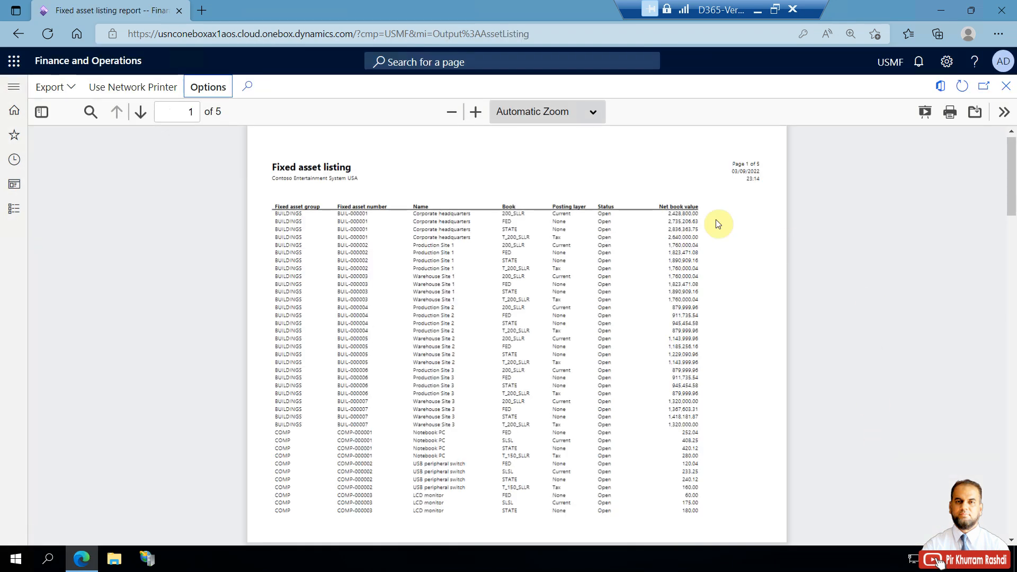
- Fit the Fixed asset listing report to page width and examine the status of asset VEHC-000007 on the last page
{"action": "left_click", "coordinate": [568, 112]}
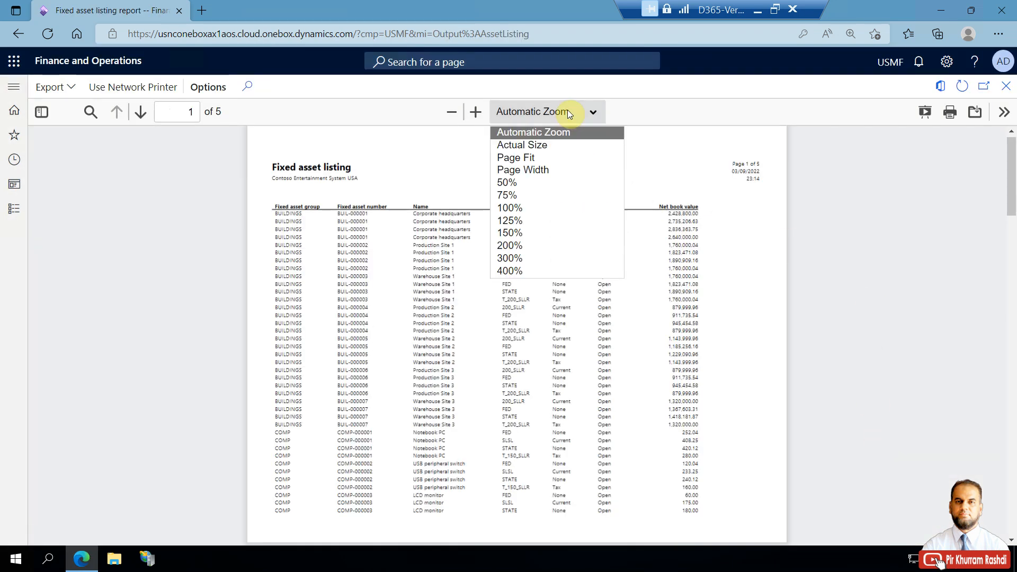
{"action": "left_click", "coordinate": [551, 166]}
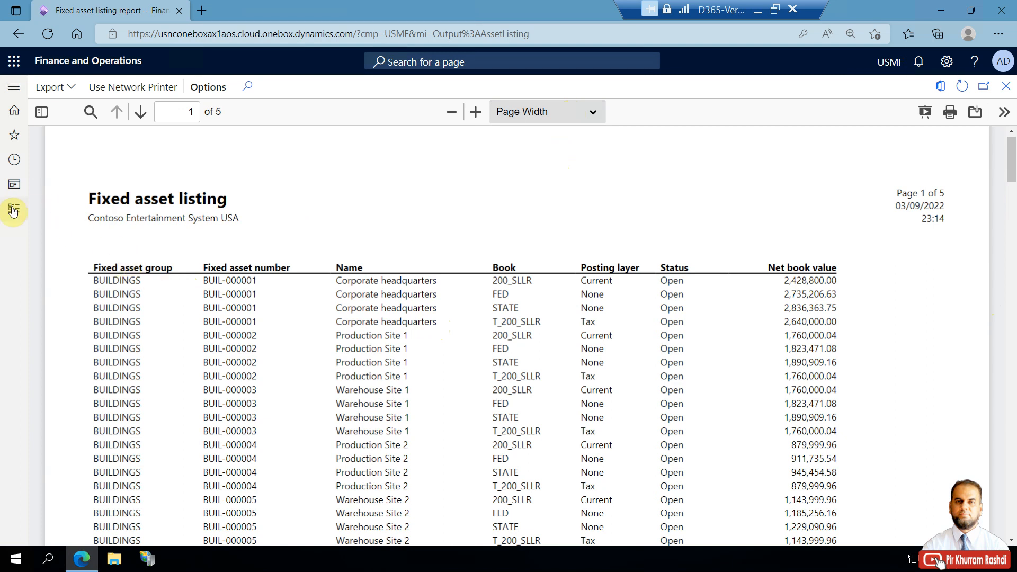
{"action": "left_click_drag", "start_coordinate": [1012, 161], "coordinate": [1014, 499]}
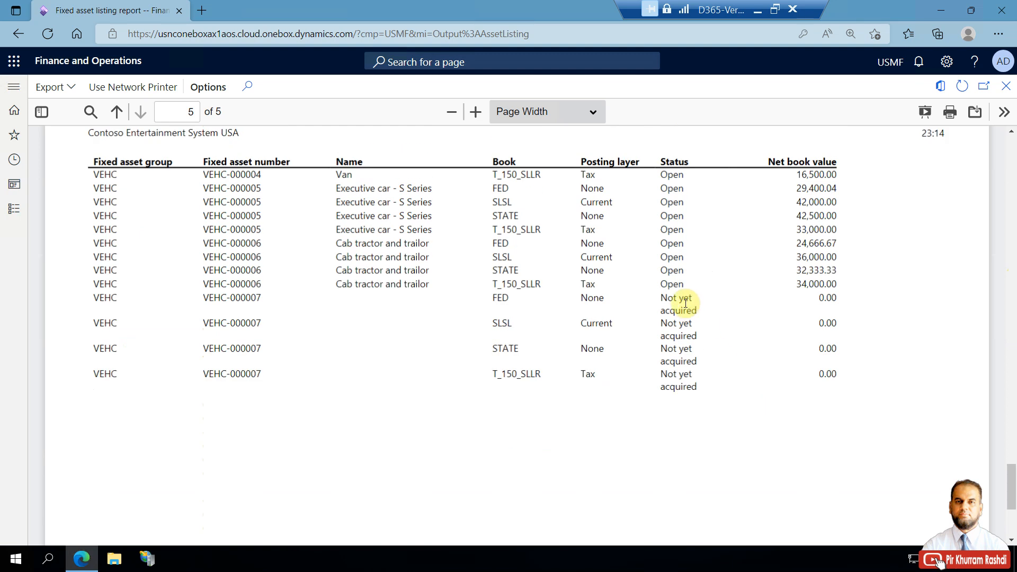
{"action": "left_click_drag", "start_coordinate": [665, 295], "coordinate": [680, 313]}
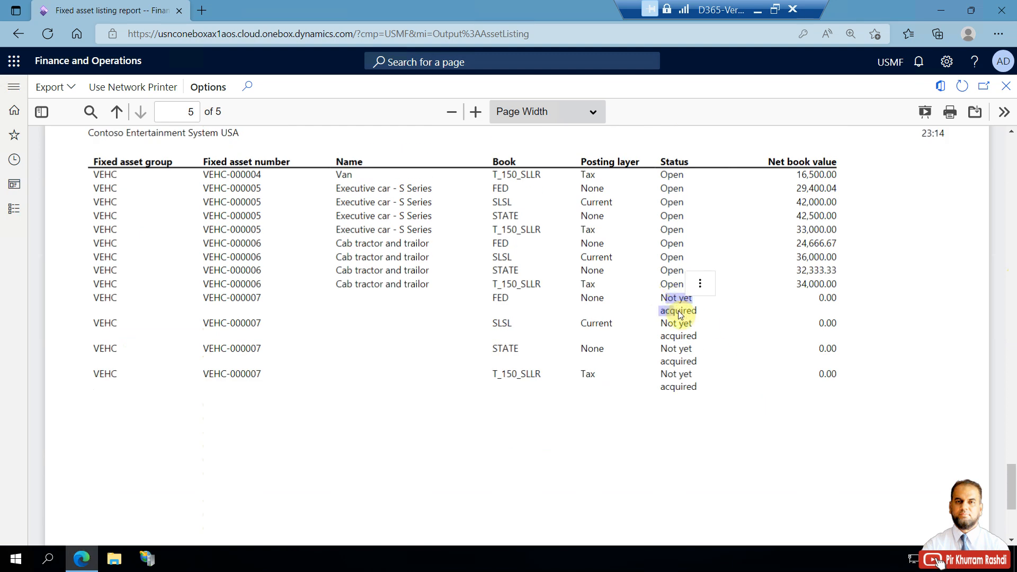
- Run the Fixed asset acquisitions report from the module's transaction reports, with the screen as destination
{"action": "left_click", "coordinate": [15, 209]}
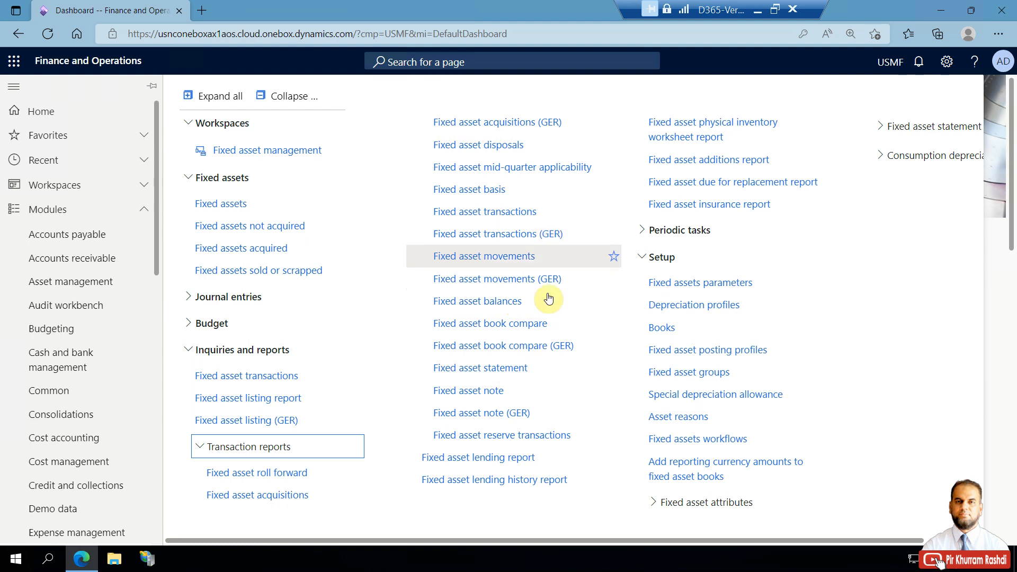
{"action": "left_click", "coordinate": [273, 495]}
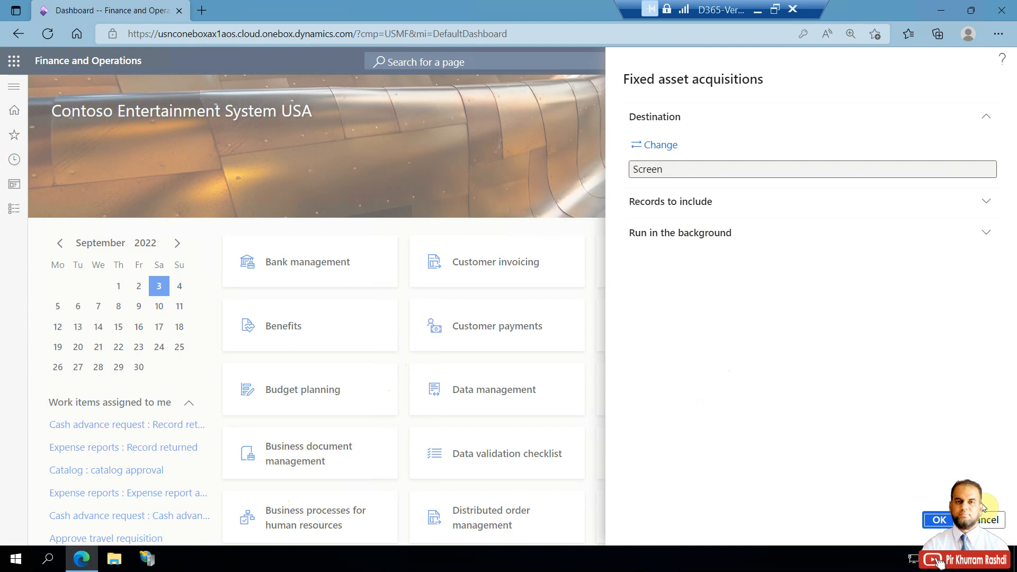
{"action": "left_click", "coordinate": [939, 520]}
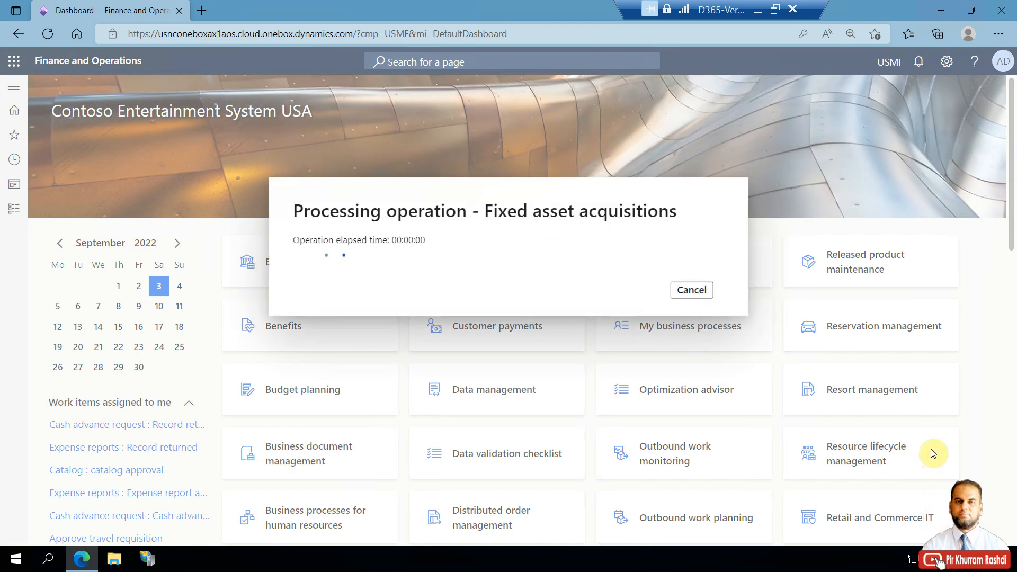
- Fit the Fixed asset acquisitions report to page width and examine the acquisition values, vendors and grand total through the last page
{"action": "left_click", "coordinate": [546, 111]}
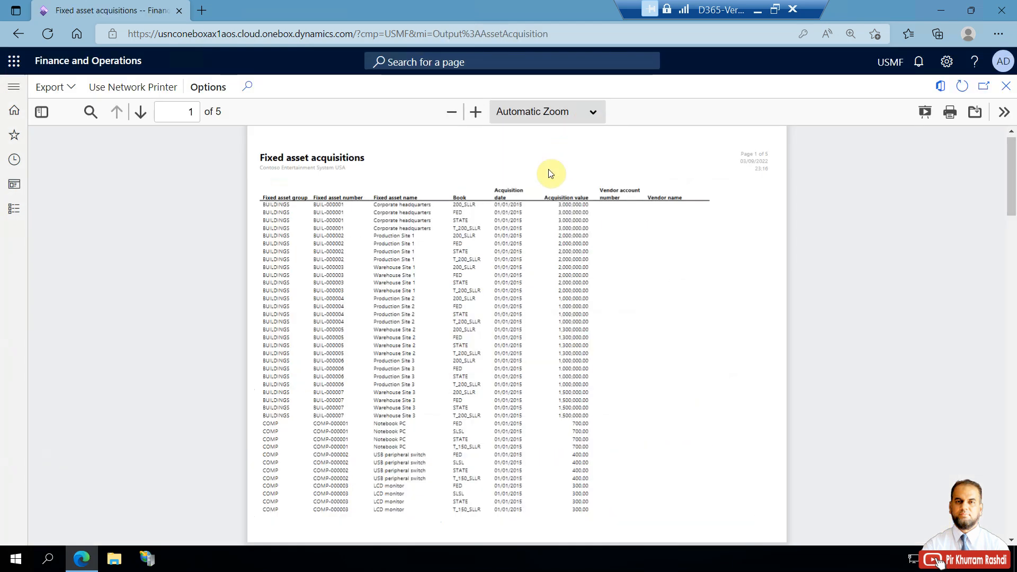
{"action": "left_click", "coordinate": [550, 169]}
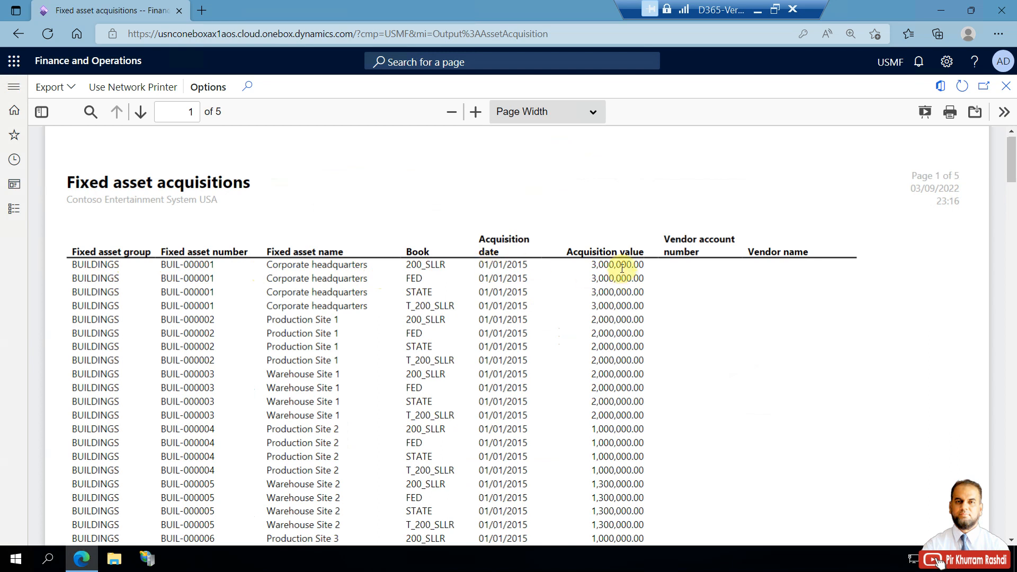
{"action": "left_click_drag", "start_coordinate": [1012, 164], "coordinate": [1013, 474]}
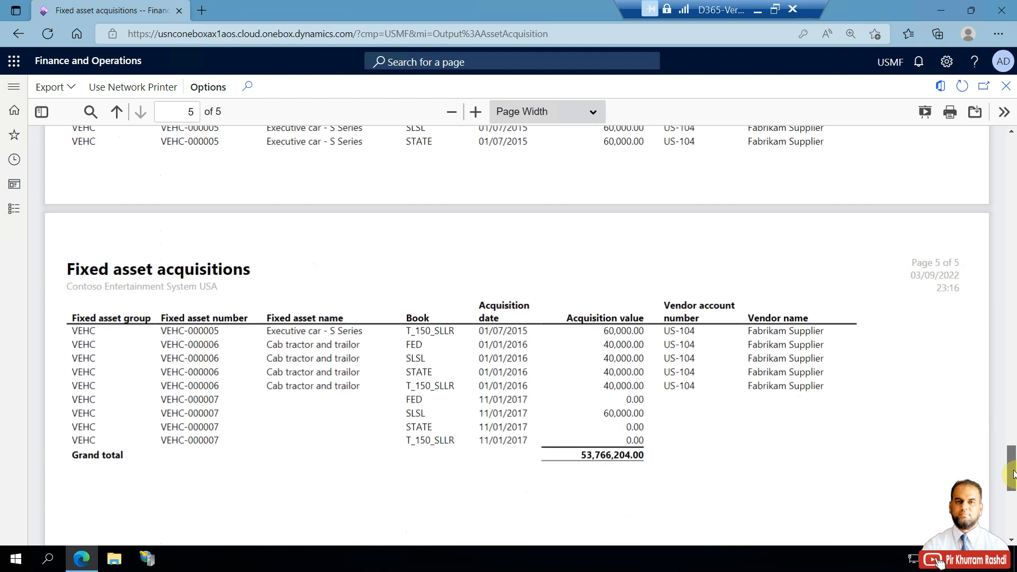
{"action": "left_click_drag", "start_coordinate": [1013, 474], "coordinate": [1006, 164]}
- Reopen the Fixed assets module navigation and collapse its Inquiries and reports group
{"action": "left_click", "coordinate": [12, 209]}
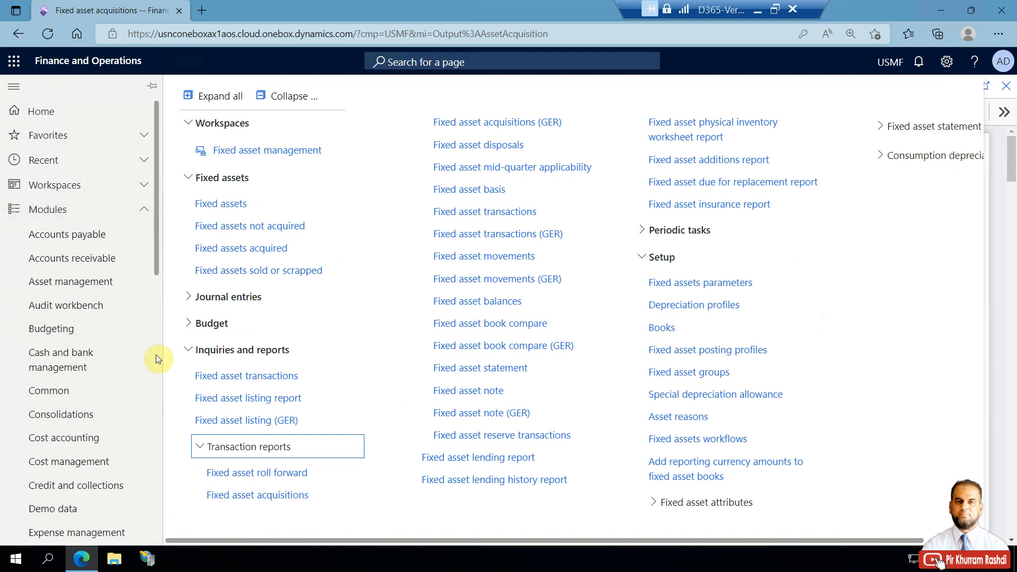
{"action": "left_click", "coordinate": [188, 351]}
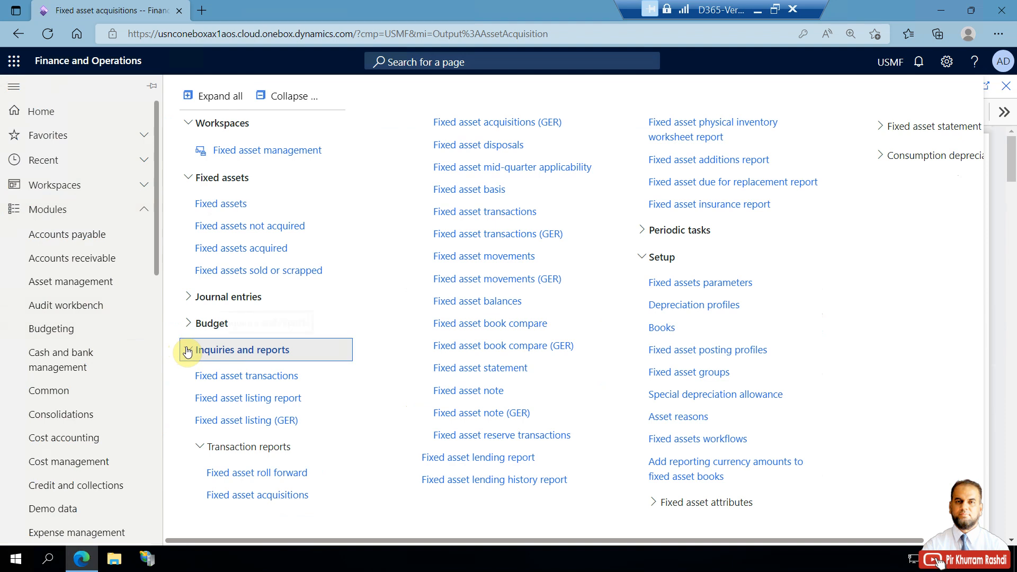